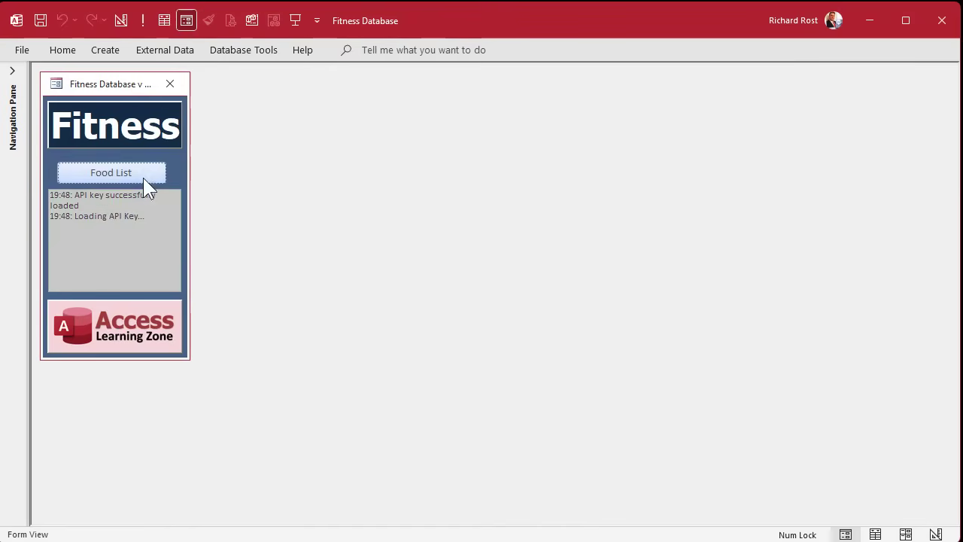
- Paste a duplicate of the FoodListF form as a new form named FoodGroupF
{"action": "left_click", "coordinate": [140, 177]}
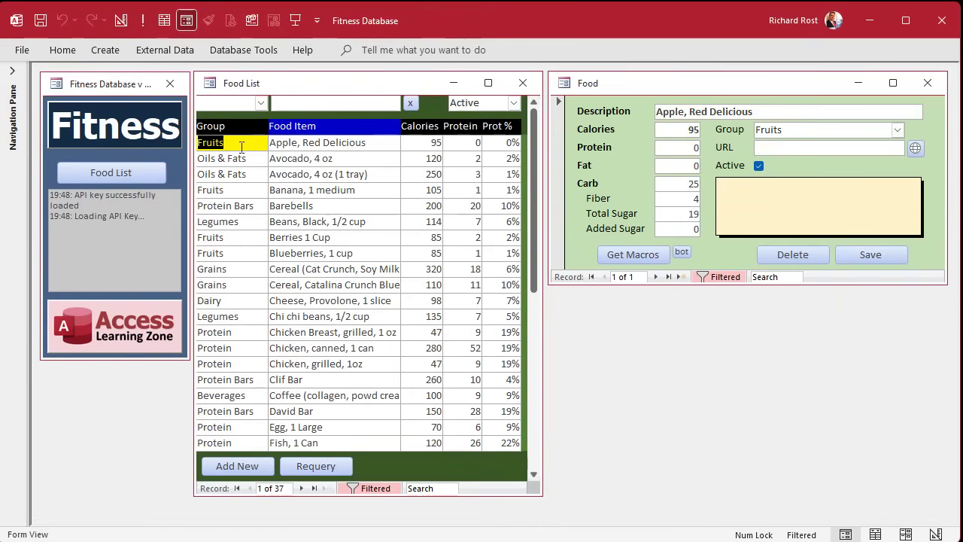
{"action": "left_click", "coordinate": [12, 101]}
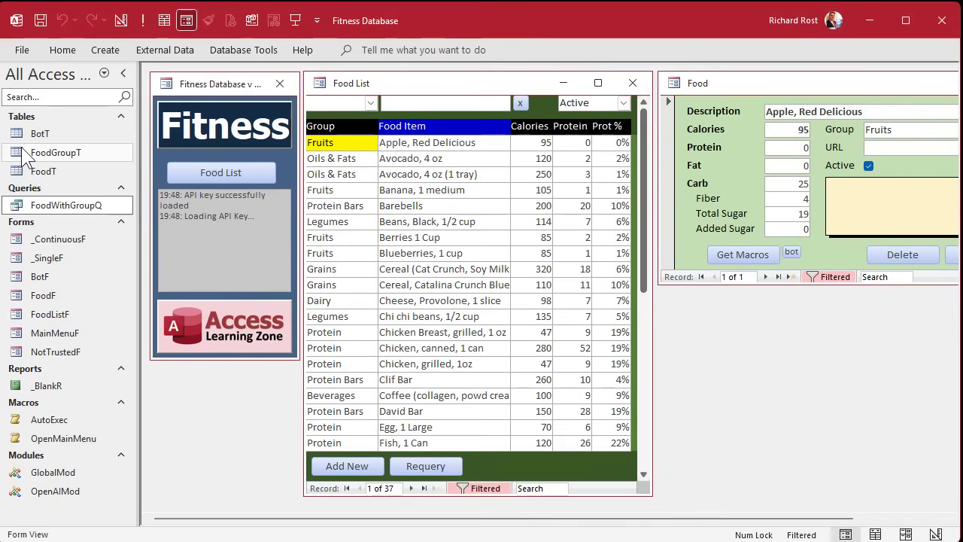
{"action": "left_click", "coordinate": [69, 319]}
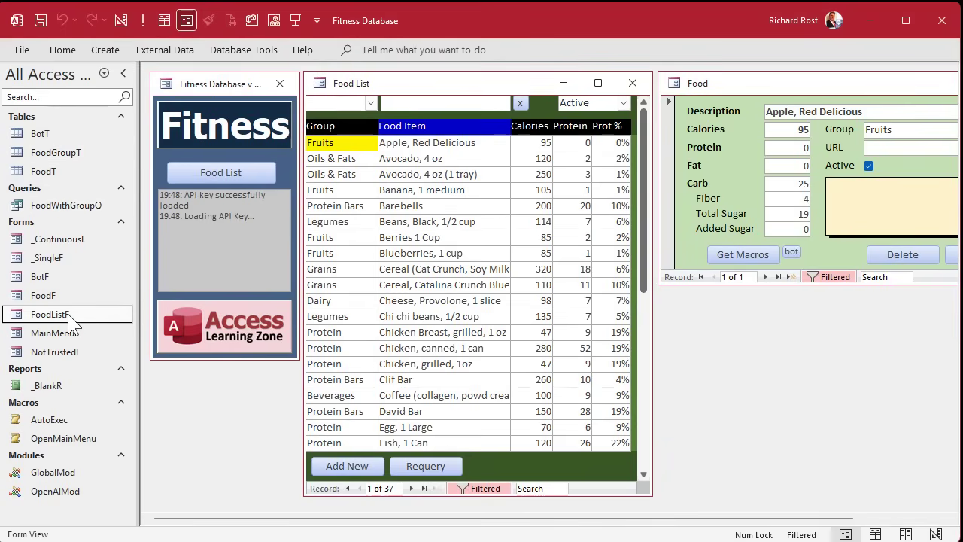
{"action": "key", "text": "ctrl+v"}
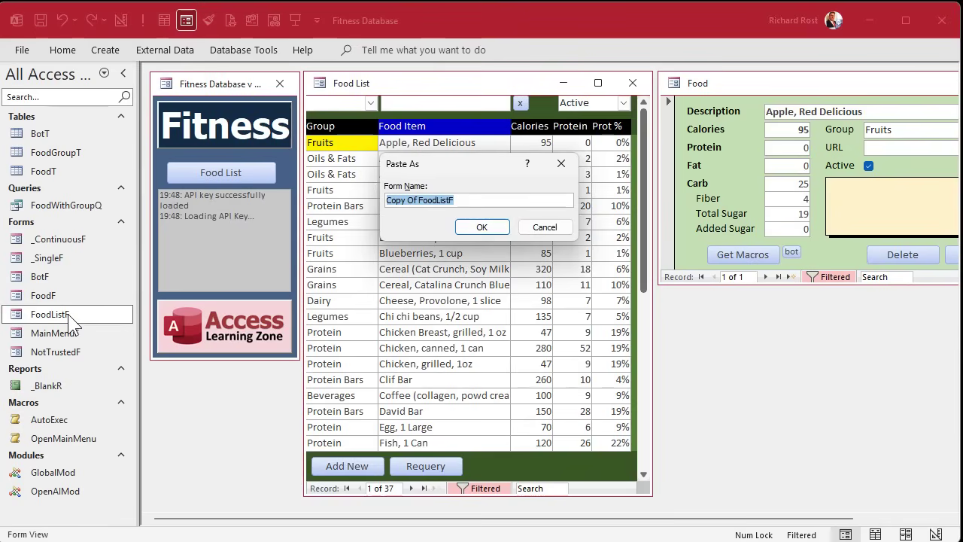
{"action": "type", "text": "FoodG"}
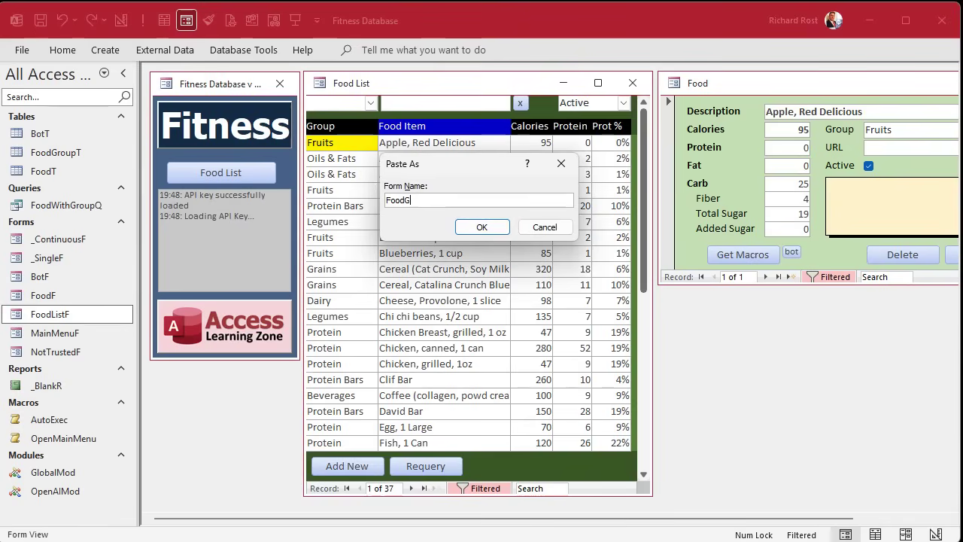
{"action": "type", "text": "roupF"}
{"action": "key", "text": "Return"}
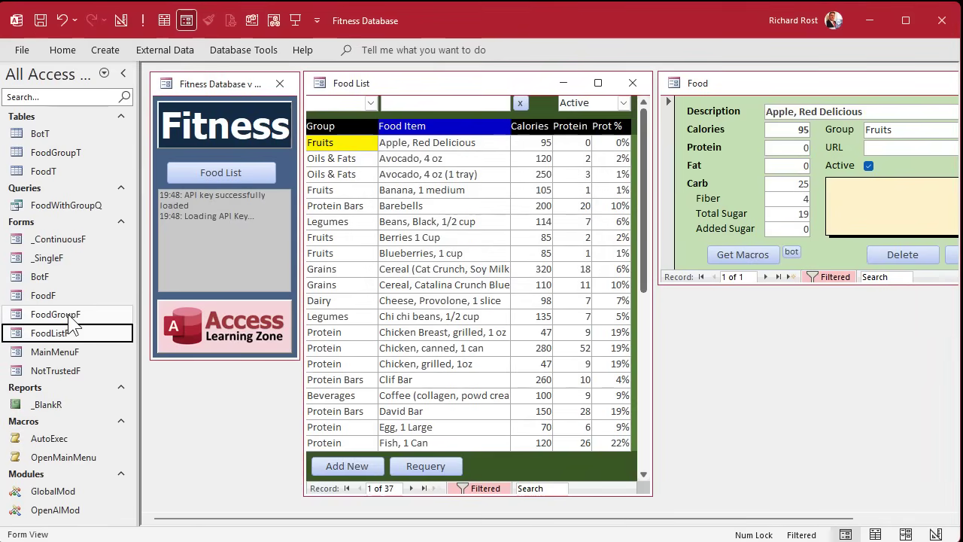
- Open FoodGroupF in Design View and enlarge its window
{"action": "right_click", "coordinate": [72, 316]}
{"action": "left_click", "coordinate": [115, 367]}
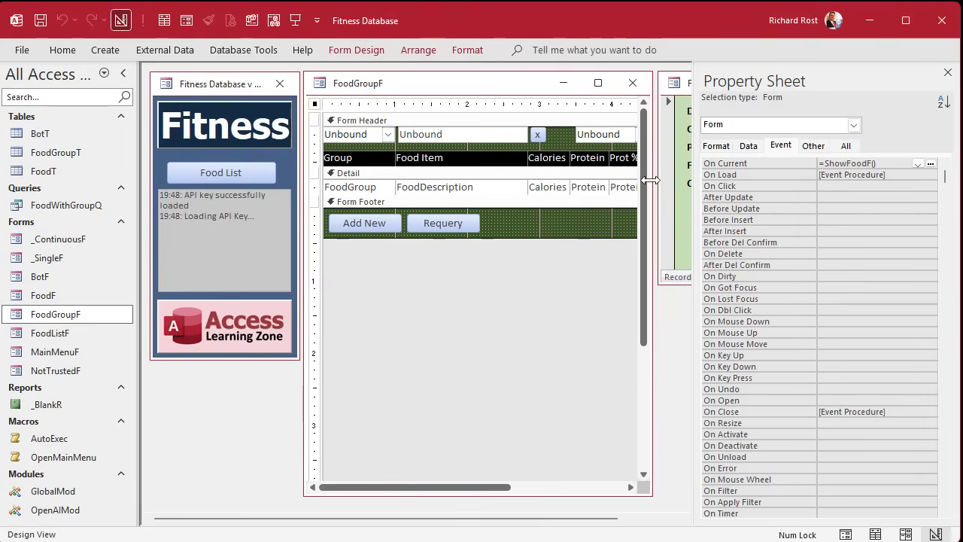
{"action": "left_click_drag", "start_coordinate": [651, 191], "coordinate": [690, 192]}
{"action": "left_click_drag", "start_coordinate": [378, 83], "coordinate": [294, 81]}
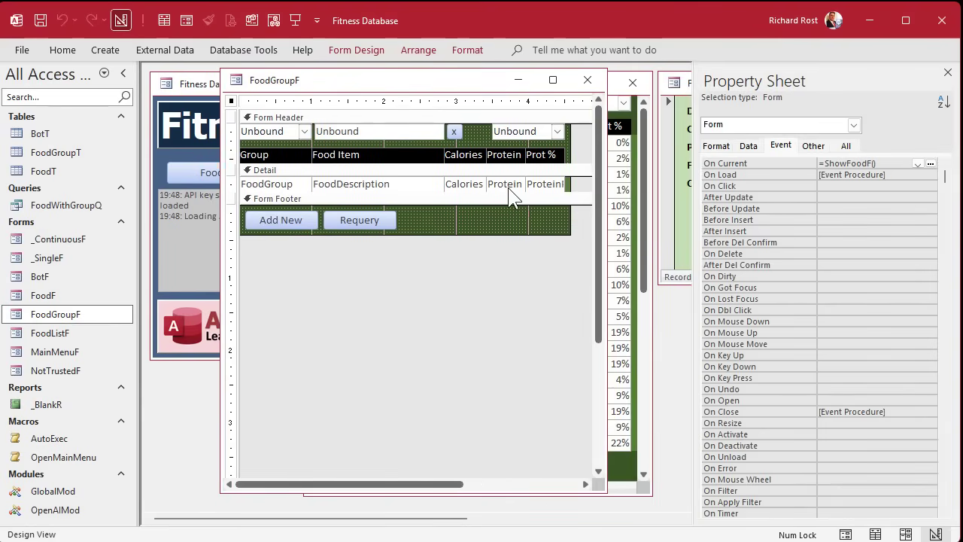
- Delete header, button and extra Detail controls, keeping one widened FoodGroup field, and collapse sections
{"action": "left_click_drag", "start_coordinate": [231, 128], "coordinate": [232, 170]}
{"action": "key", "text": "Delete"}
{"action": "left_click_drag", "start_coordinate": [230, 219], "coordinate": [231, 248]}
{"action": "key", "text": "Delete"}
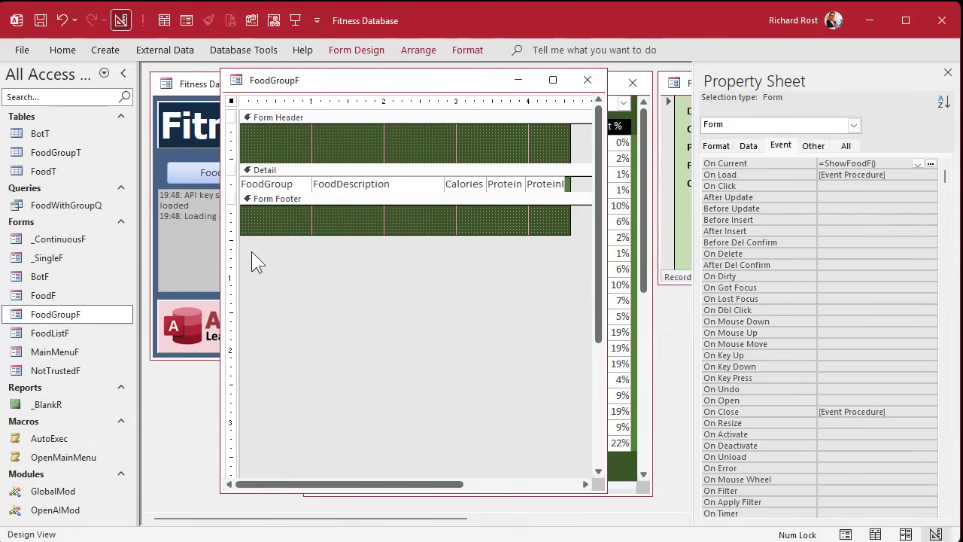
{"action": "left_click", "coordinate": [406, 101]}
{"action": "left_click_drag", "start_coordinate": [406, 121], "coordinate": [541, 101]}
{"action": "key", "text": "Delete"}
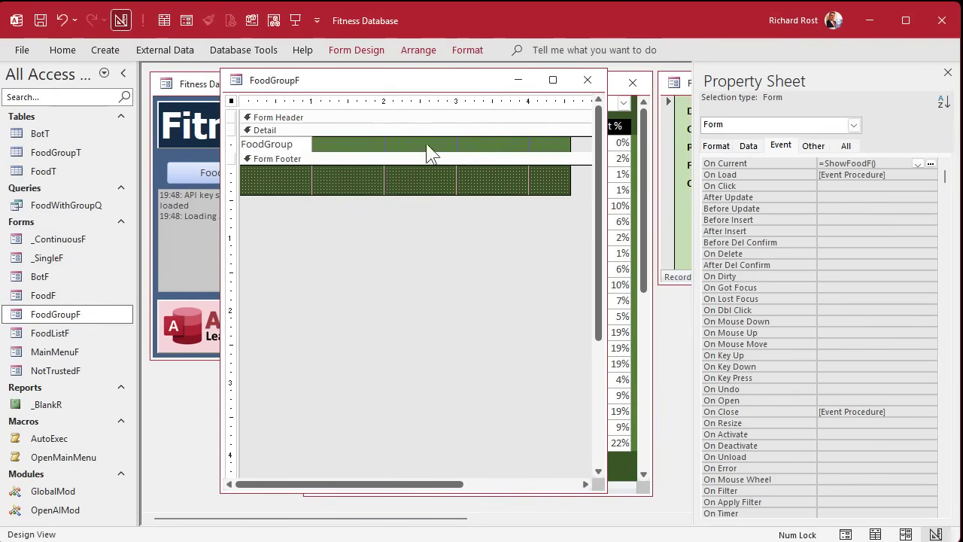
{"action": "left_click", "coordinate": [305, 144]}
{"action": "left_click_drag", "start_coordinate": [309, 143], "coordinate": [384, 143]}
{"action": "left_click", "coordinate": [393, 195]}
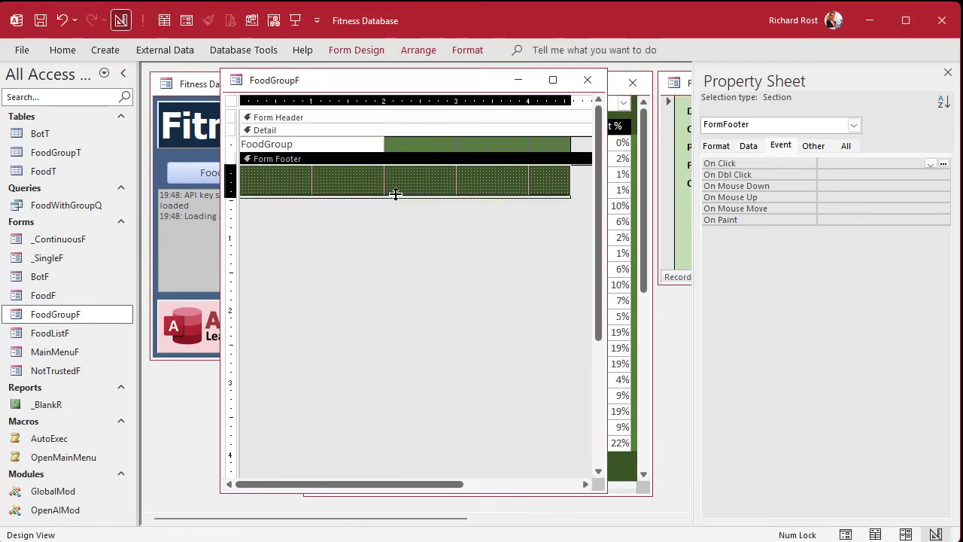
{"action": "left_click_drag", "start_coordinate": [393, 196], "coordinate": [461, 150]}
{"action": "left_click_drag", "start_coordinate": [570, 143], "coordinate": [342, 150]}
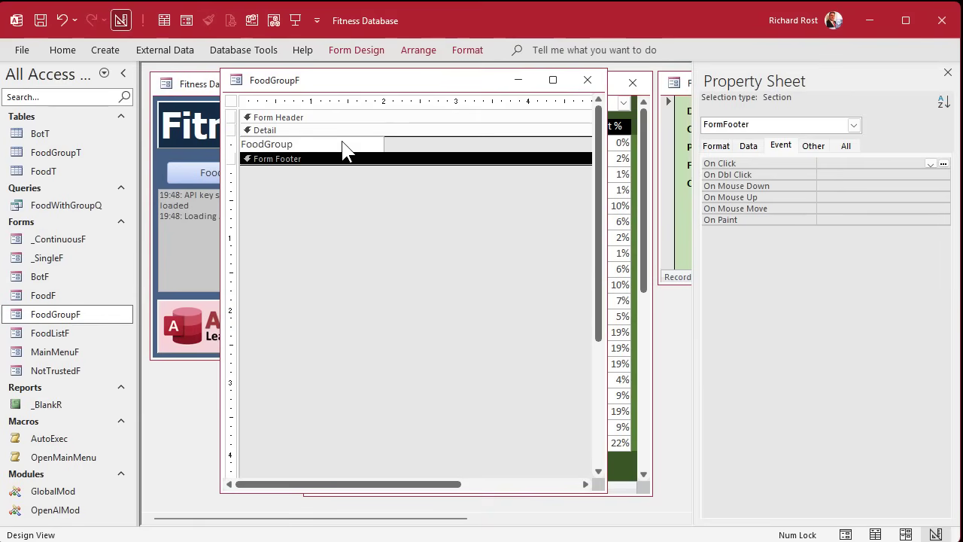
- Set the form's Record Source to FoodGroupT and clear its ShowFoodF On Current call
{"action": "left_click", "coordinate": [231, 101]}
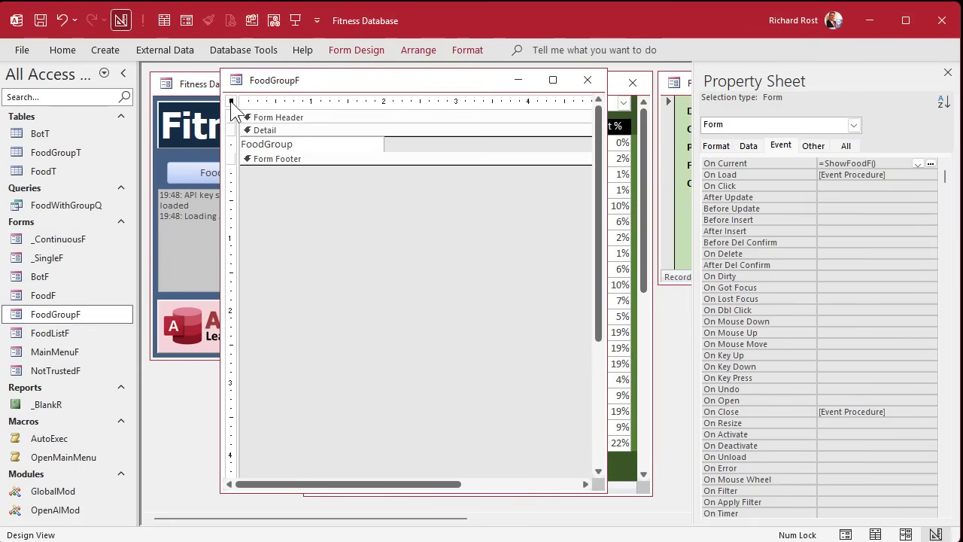
{"action": "left_click", "coordinate": [758, 146]}
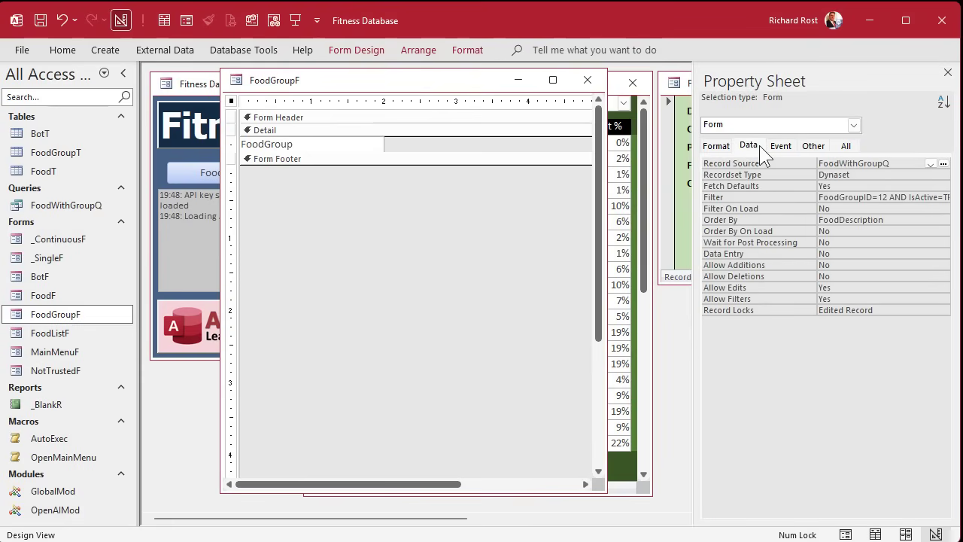
{"action": "left_click", "coordinate": [931, 164]}
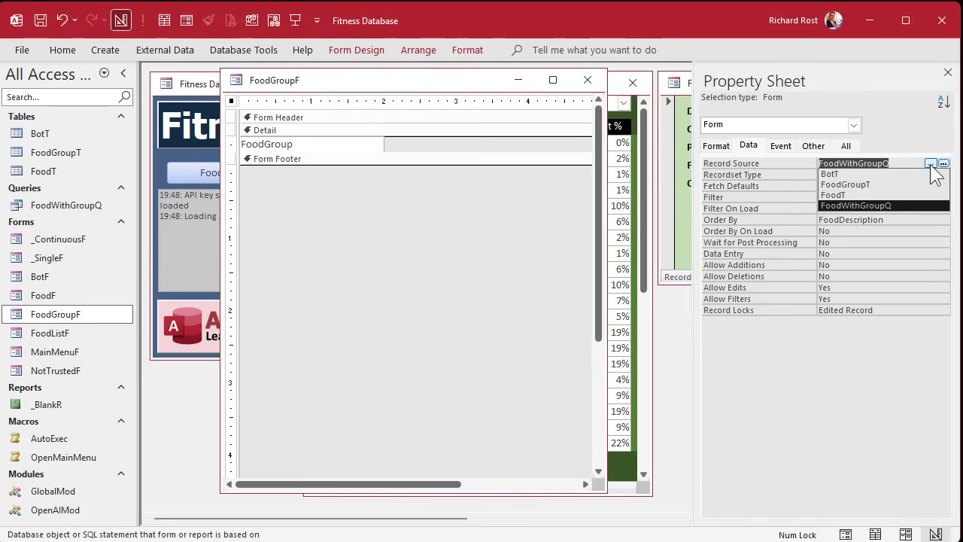
{"action": "left_click", "coordinate": [906, 184]}
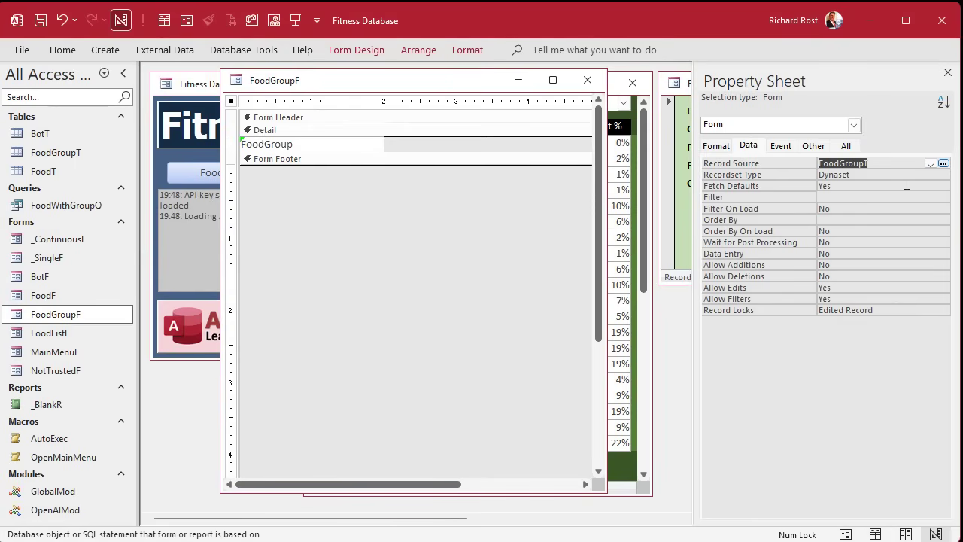
{"action": "left_click", "coordinate": [779, 146]}
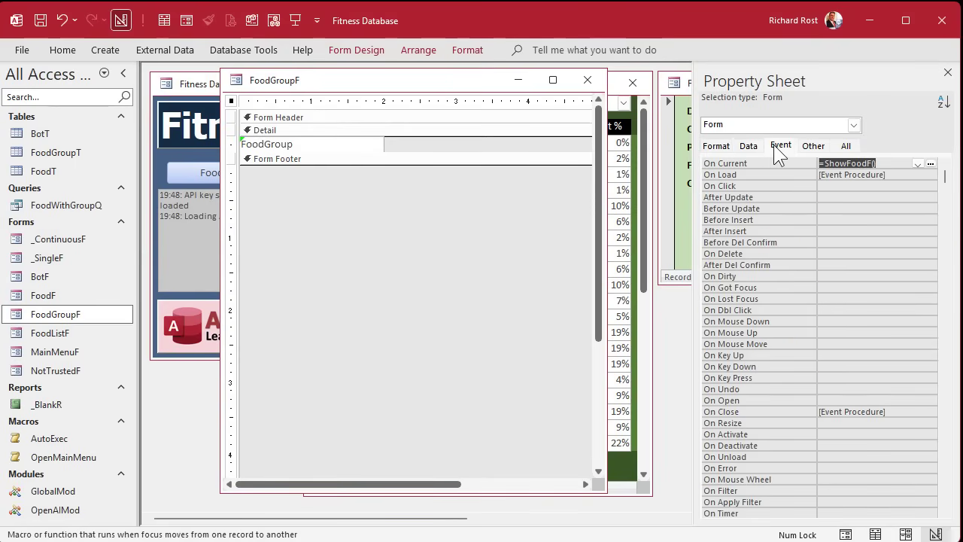
{"action": "key", "text": "Delete"}
{"action": "key", "text": "Down"}
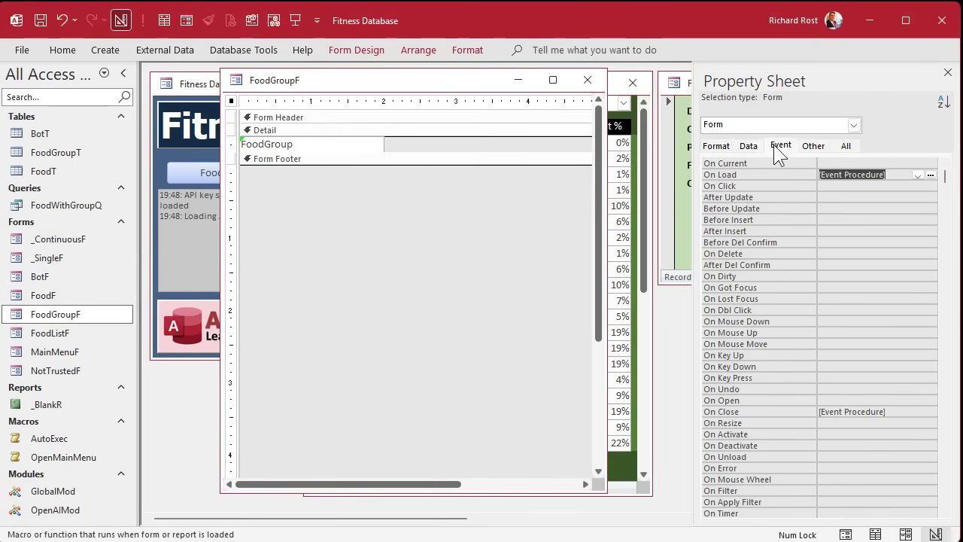
- Delete ShowFoodF and all other procedures below Option Explicit in the VBA module, then save
{"action": "left_click", "coordinate": [930, 174]}
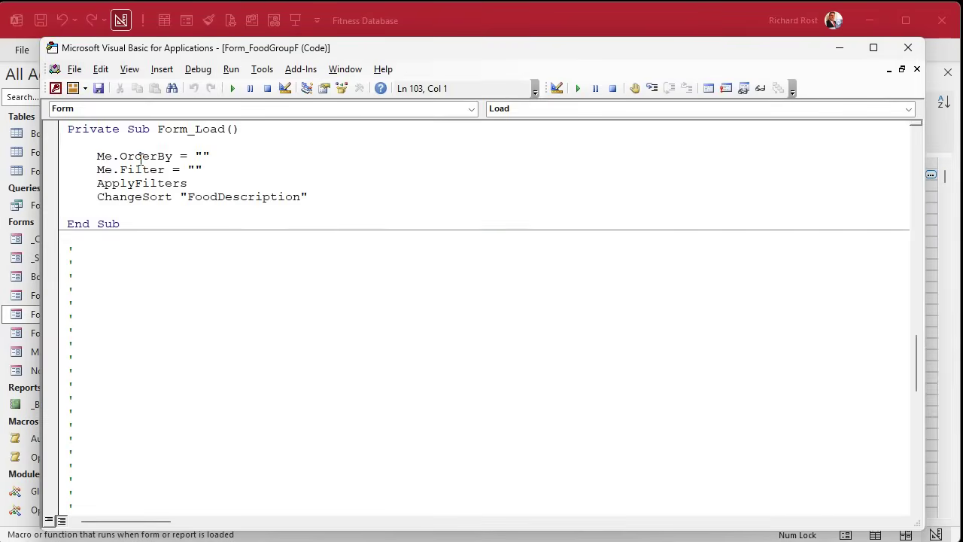
{"action": "scroll", "coordinate": [139, 156], "scroll_direction": "up", "scroll_amount": 20}
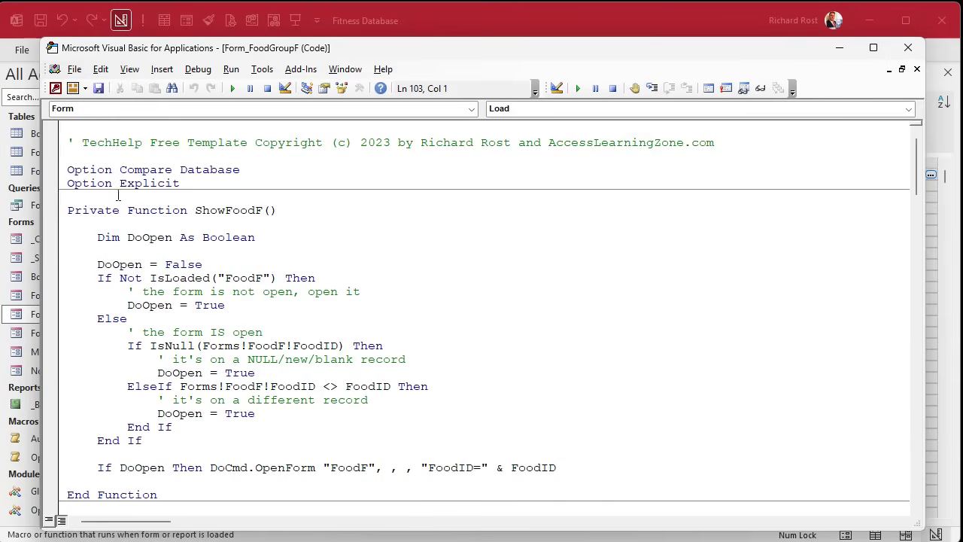
{"action": "left_click", "coordinate": [154, 197]}
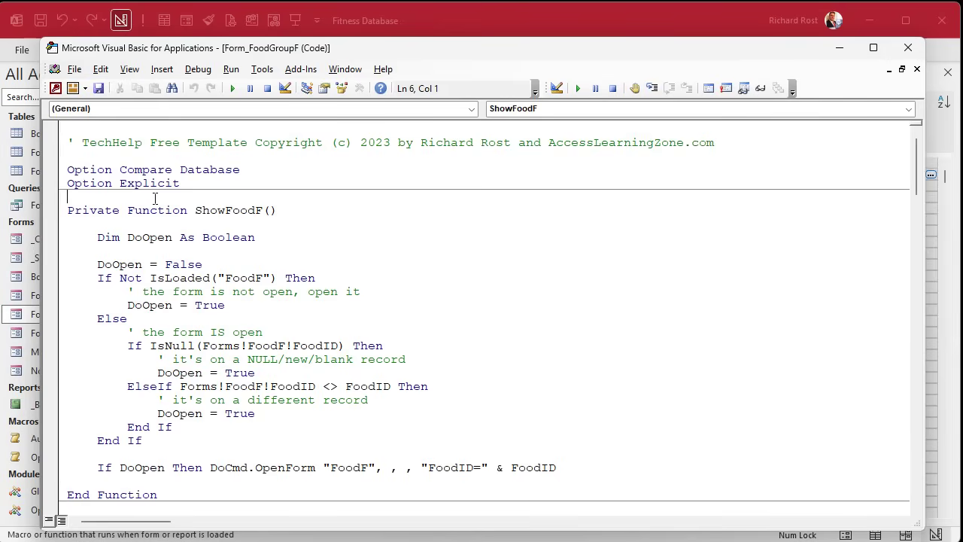
{"action": "key", "text": "ctrl+shift+End"}
{"action": "key", "text": "Delete"}
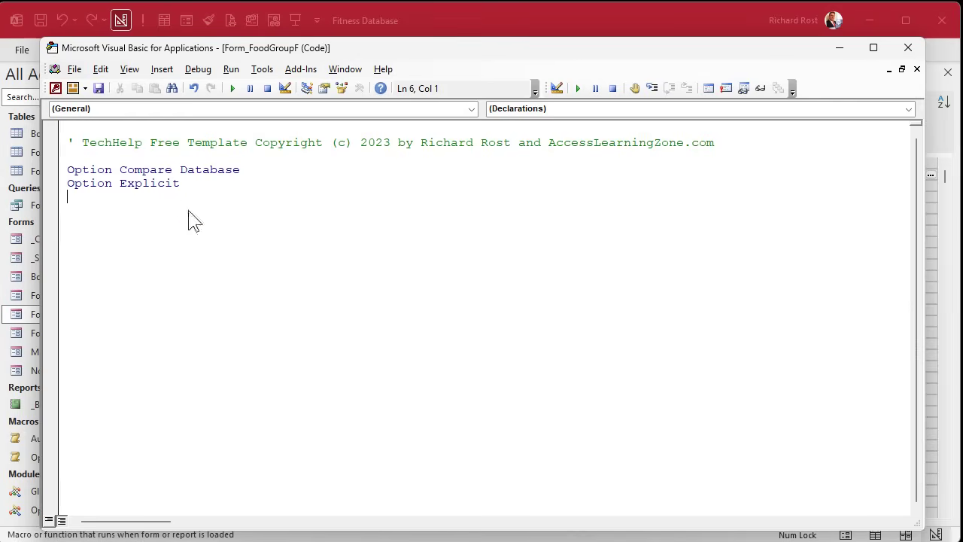
{"action": "key", "text": "ctrl+s"}
{"action": "left_click", "coordinate": [402, 287]}
- Clear the field's ShowFoodF On Click action and set its Control Source to Description
{"action": "left_click", "coordinate": [907, 49]}
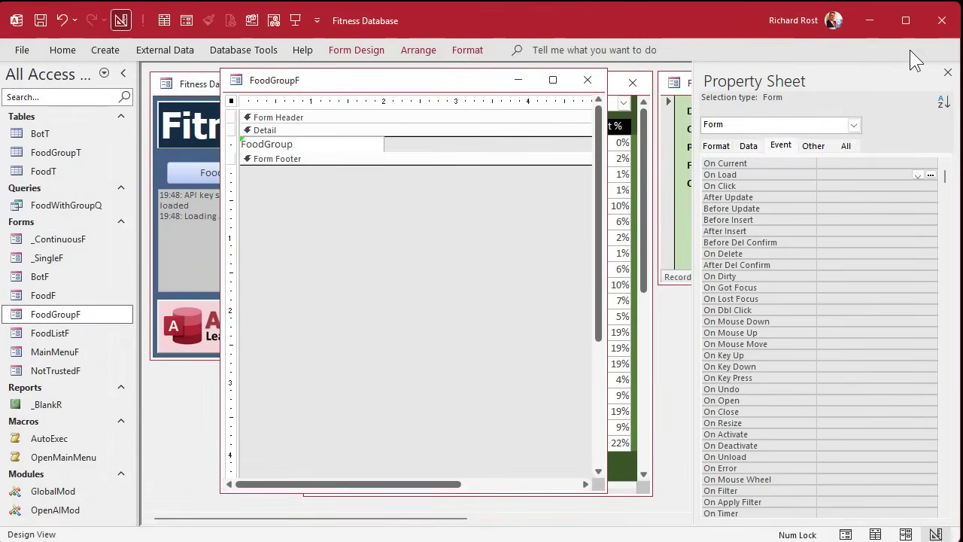
{"action": "left_click", "coordinate": [301, 144]}
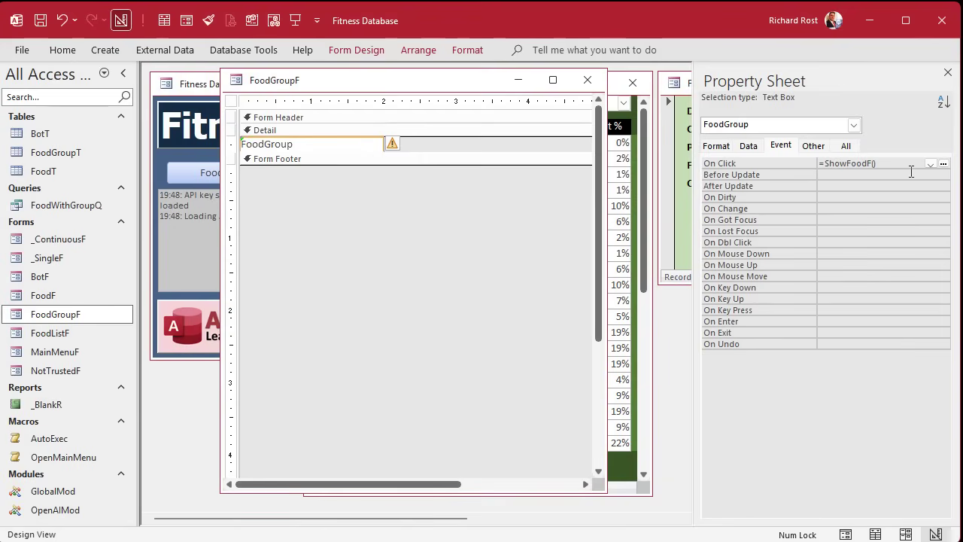
{"action": "left_click", "coordinate": [802, 160]}
{"action": "key", "text": "Delete"}
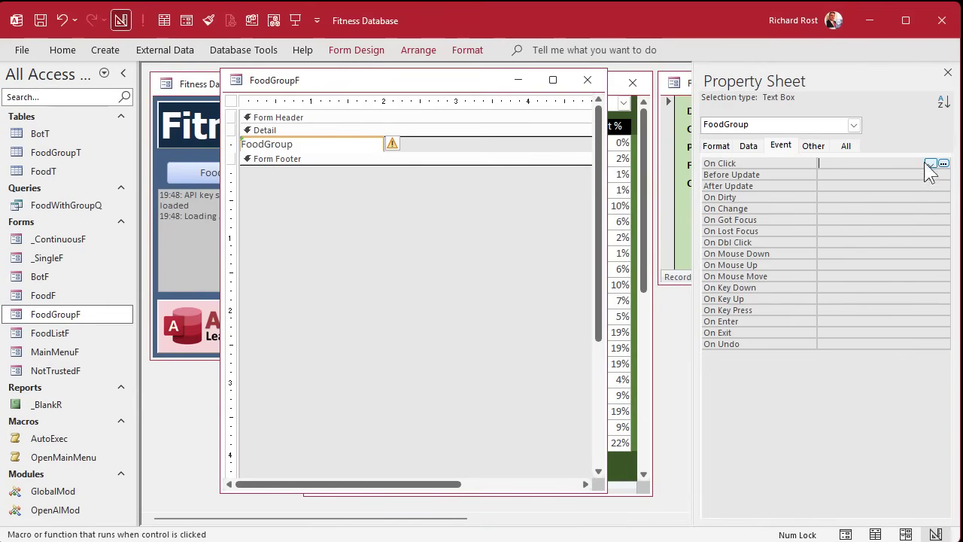
{"action": "left_click", "coordinate": [747, 146]}
{"action": "left_click", "coordinate": [930, 164]}
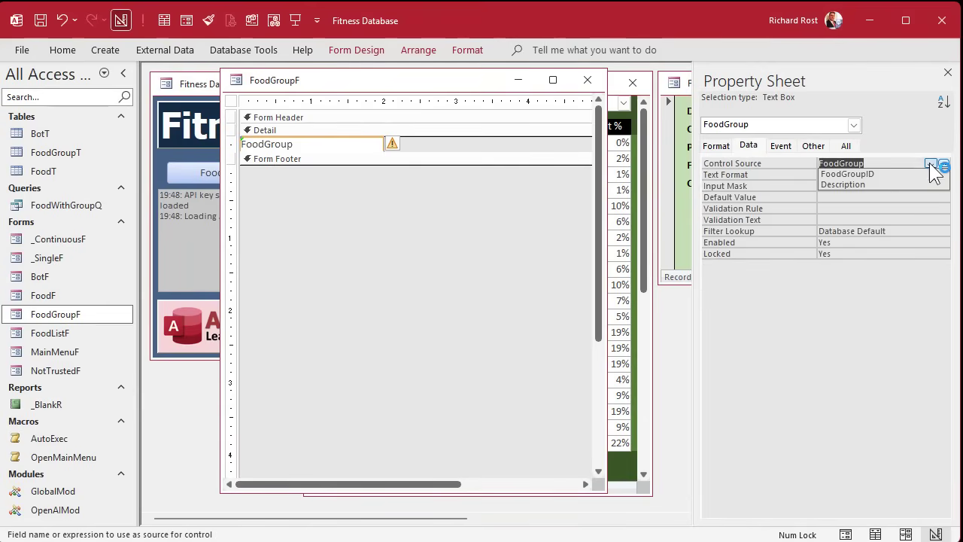
{"action": "left_click", "coordinate": [898, 185]}
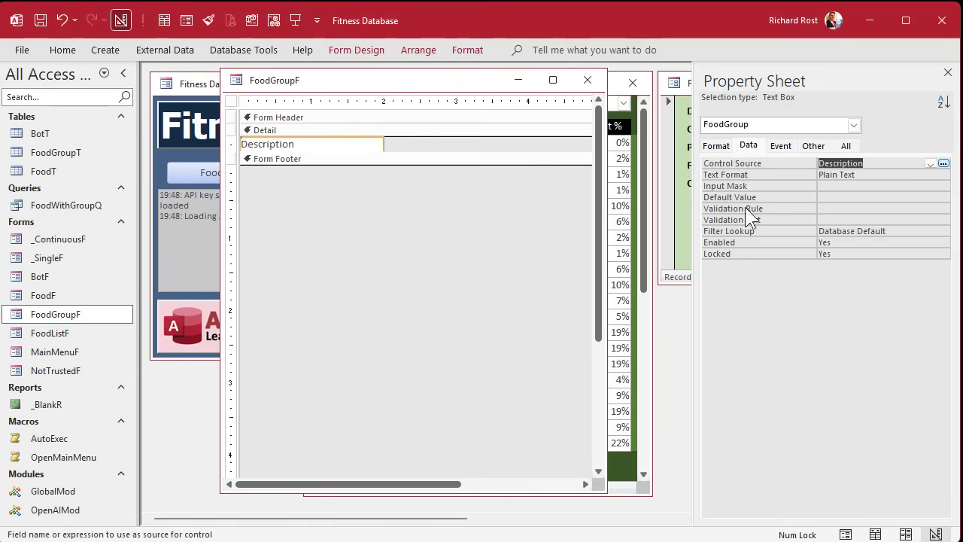
- Set the form's Order By to Description and close the FoodGroupF design
{"action": "left_click", "coordinate": [443, 212]}
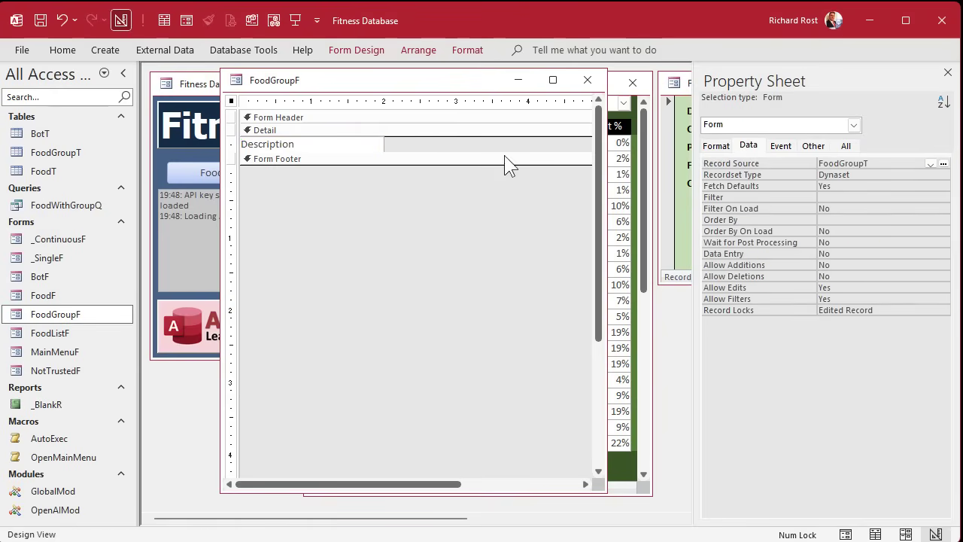
{"action": "left_click", "coordinate": [855, 219]}
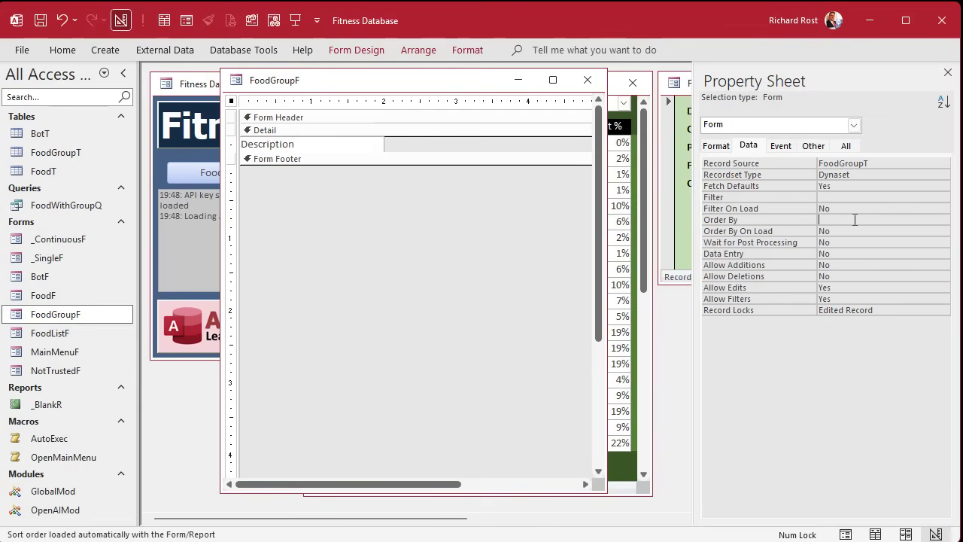
{"action": "type", "text": "Description"}
{"action": "key", "text": "Return"}
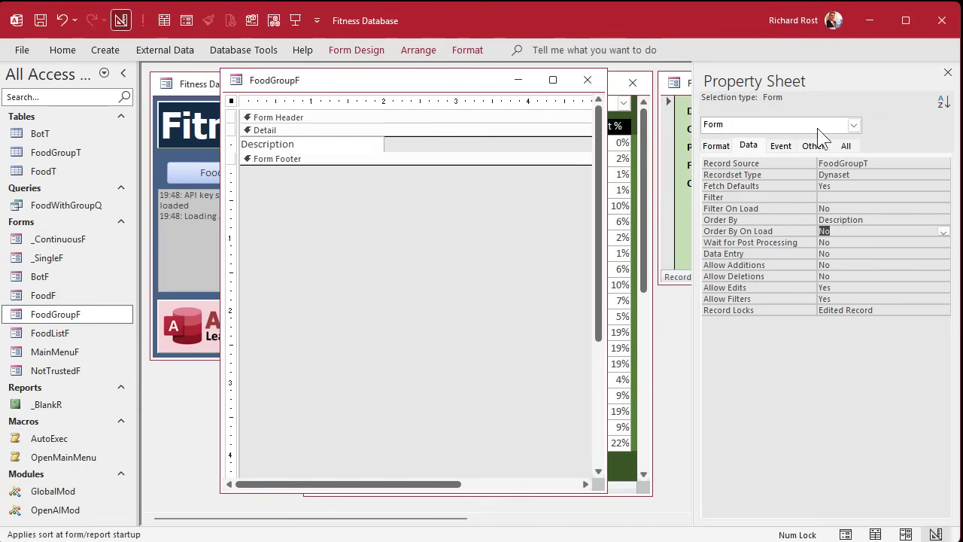
{"action": "left_click", "coordinate": [587, 79]}
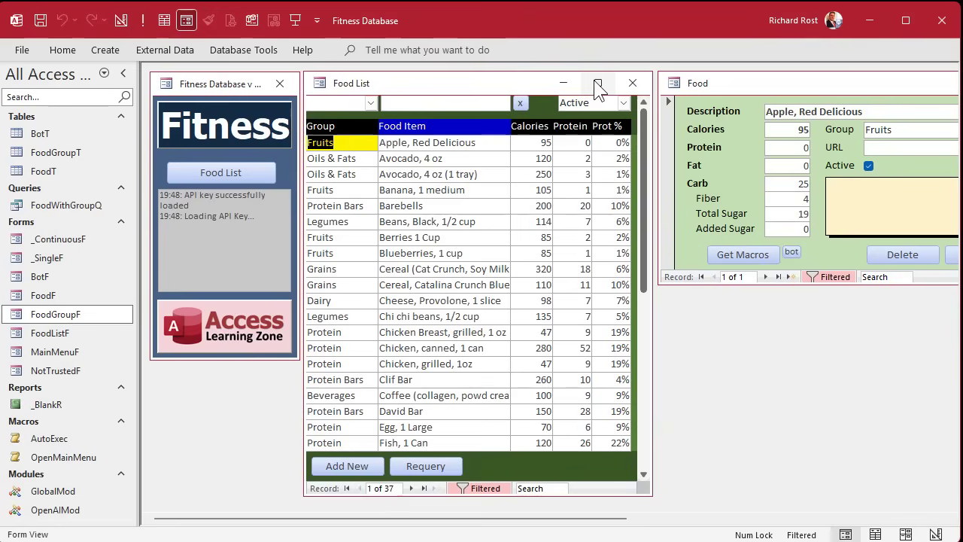
- Open FoodGroupF to view the food groups, shorten its window, then close it
{"action": "double_click", "coordinate": [62, 315]}
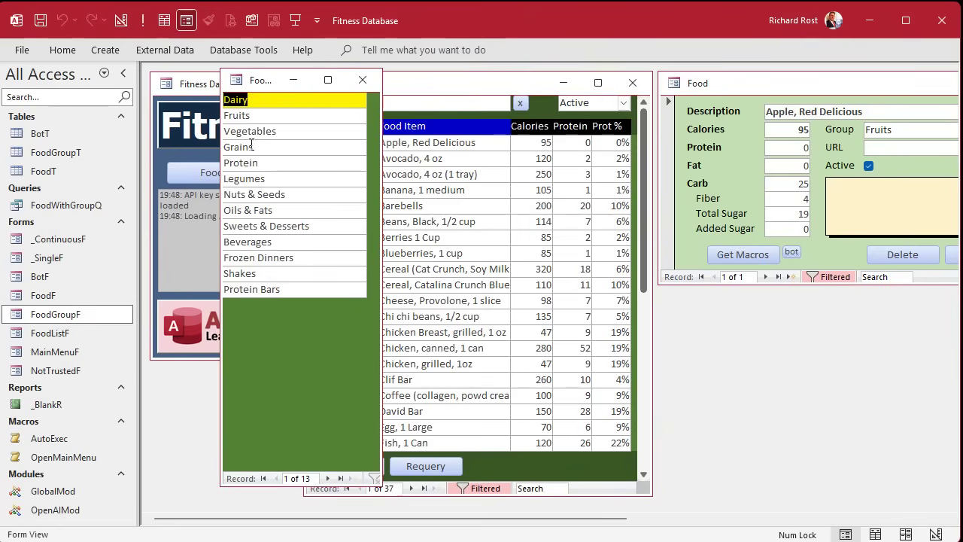
{"action": "left_click_drag", "start_coordinate": [279, 69], "coordinate": [288, 145]}
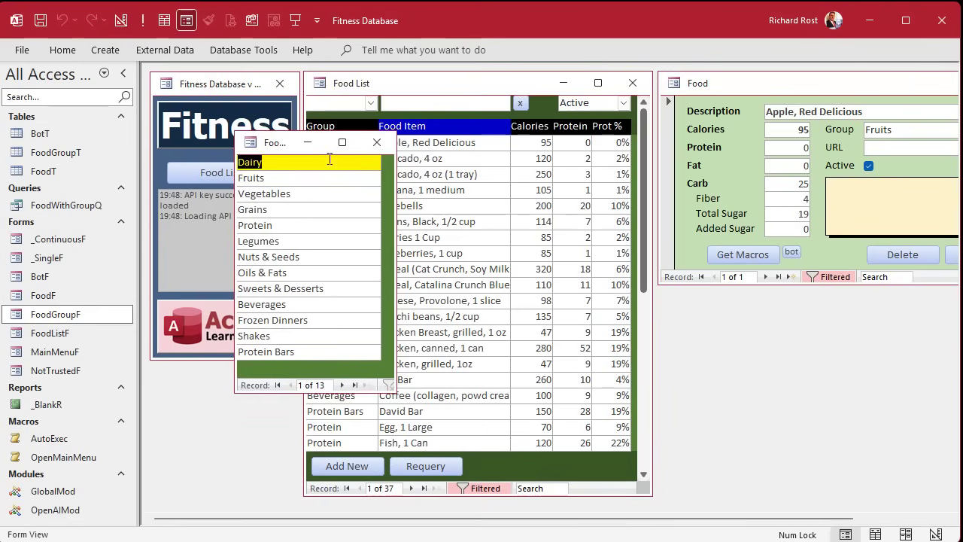
{"action": "left_click", "coordinate": [376, 142]}
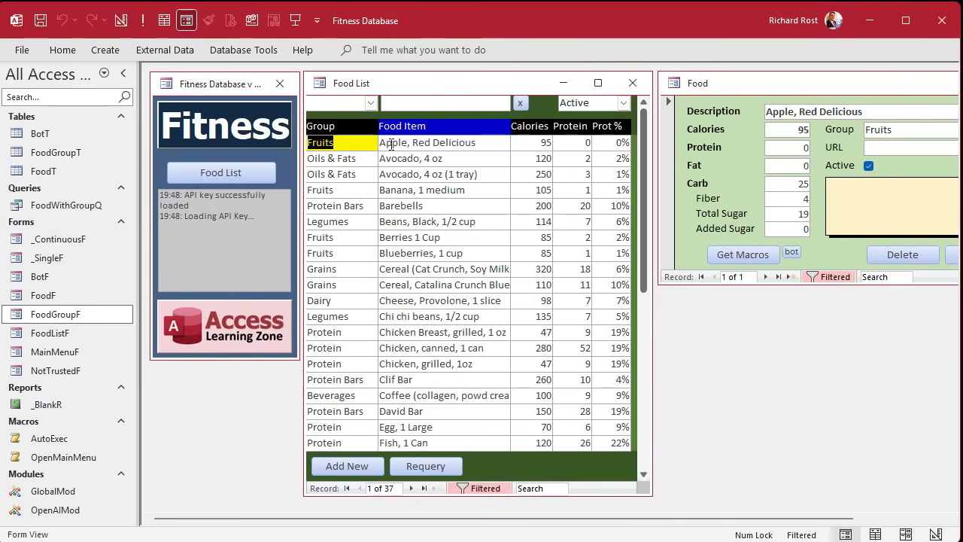
- Open MainMenuF in Design View and enlarge its window and Detail section
{"action": "right_click", "coordinate": [225, 84]}
{"action": "left_click", "coordinate": [275, 204]}
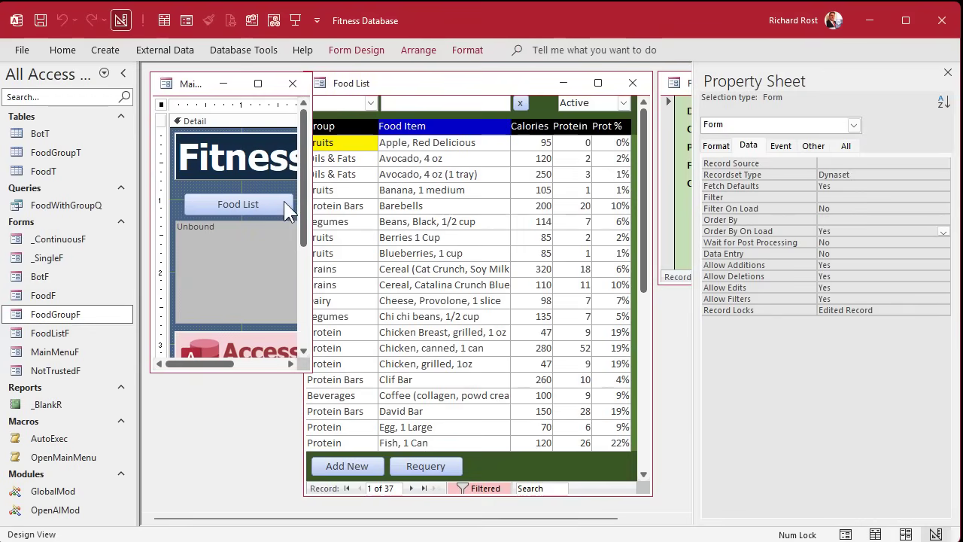
{"action": "left_click_drag", "start_coordinate": [303, 368], "coordinate": [352, 490]}
{"action": "left_click_drag", "start_coordinate": [235, 431], "coordinate": [243, 333]}
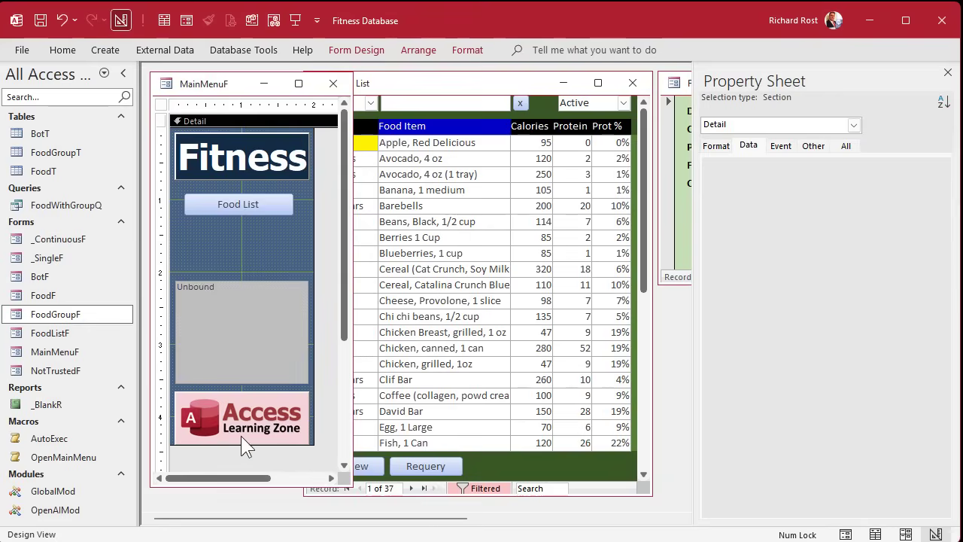
{"action": "left_click_drag", "start_coordinate": [241, 443], "coordinate": [242, 449]}
- Duplicate the Food List button and change the copy's caption to Food Groups
{"action": "left_click", "coordinate": [229, 211]}
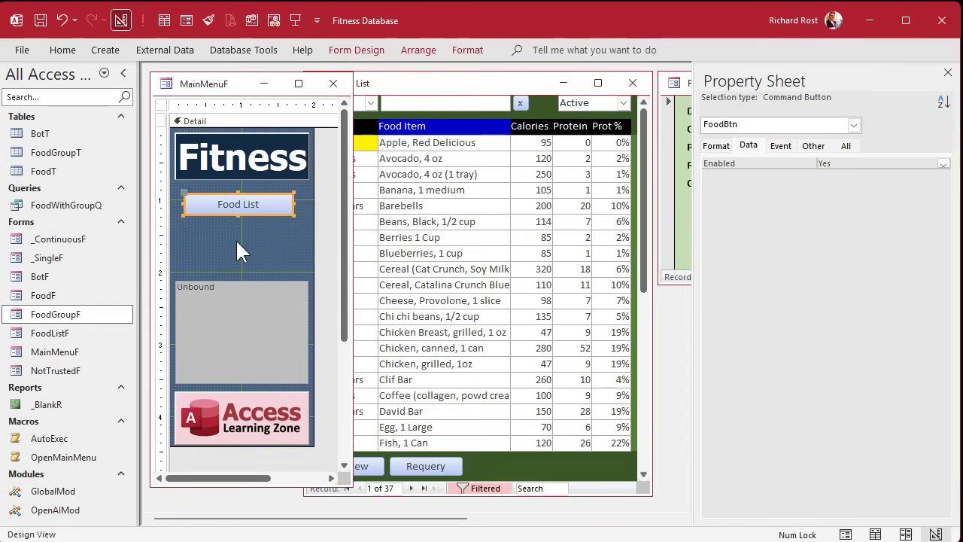
{"action": "key", "text": "ctrl+c"}
{"action": "key", "text": "ctrl+v"}
{"action": "left_click", "coordinate": [231, 244]}
{"action": "left_click", "coordinate": [245, 231]}
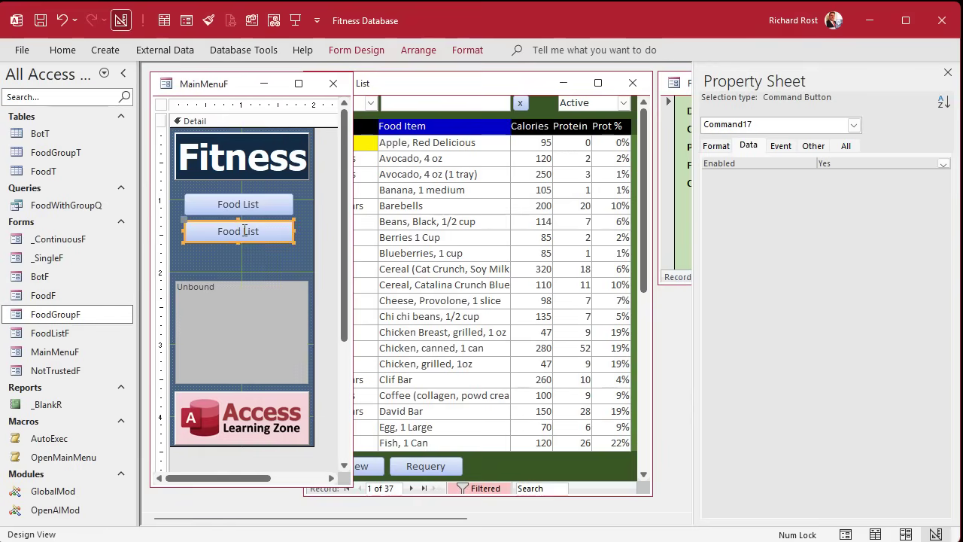
{"action": "double_click", "coordinate": [244, 231]}
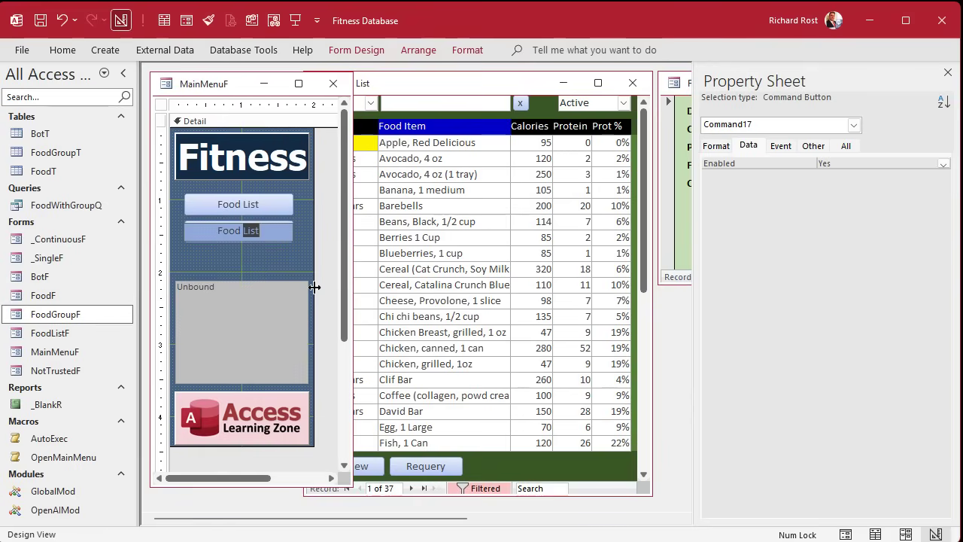
{"action": "type", "text": "Groups"}
{"action": "key", "text": "Return"}
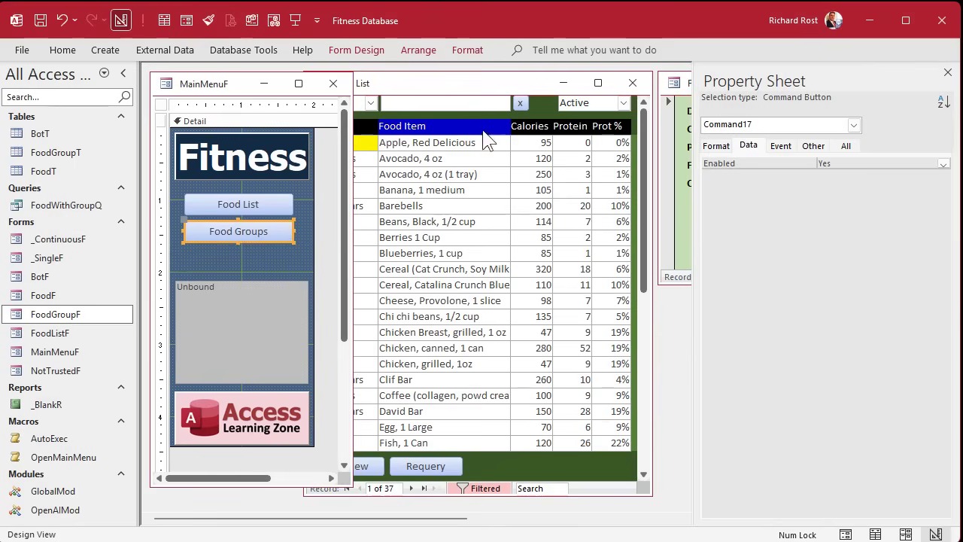
- Set the Food Groups caption to font size 9, size the button to fit, and nudge it right
{"action": "left_click", "coordinate": [464, 50]}
{"action": "left_click", "coordinate": [246, 78]}
{"action": "type", "text": "9"}
{"action": "key", "text": "Return"}
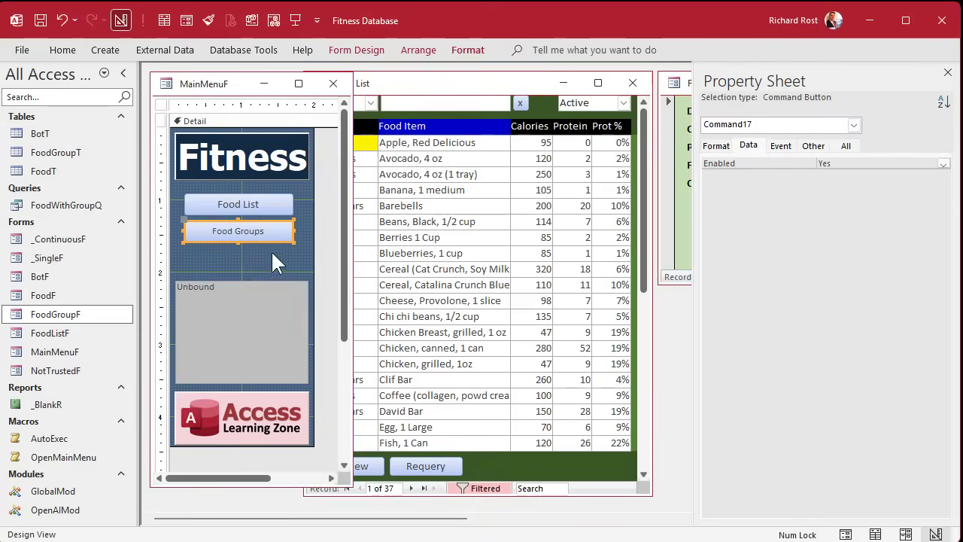
{"action": "left_click", "coordinate": [263, 247]}
{"action": "left_click", "coordinate": [281, 238]}
{"action": "double_click", "coordinate": [288, 240]}
{"action": "left_click", "coordinate": [287, 239]}
{"action": "left_click", "coordinate": [231, 226]}
{"action": "key", "text": "Right"}
{"action": "key", "text": "Right"}
{"action": "key", "text": "Right"}
{"action": "key", "text": "Right"}
{"action": "key", "text": "Right"}
{"action": "key", "text": "Right"}
{"action": "key", "text": "Right"}
{"action": "key", "text": "Right"}
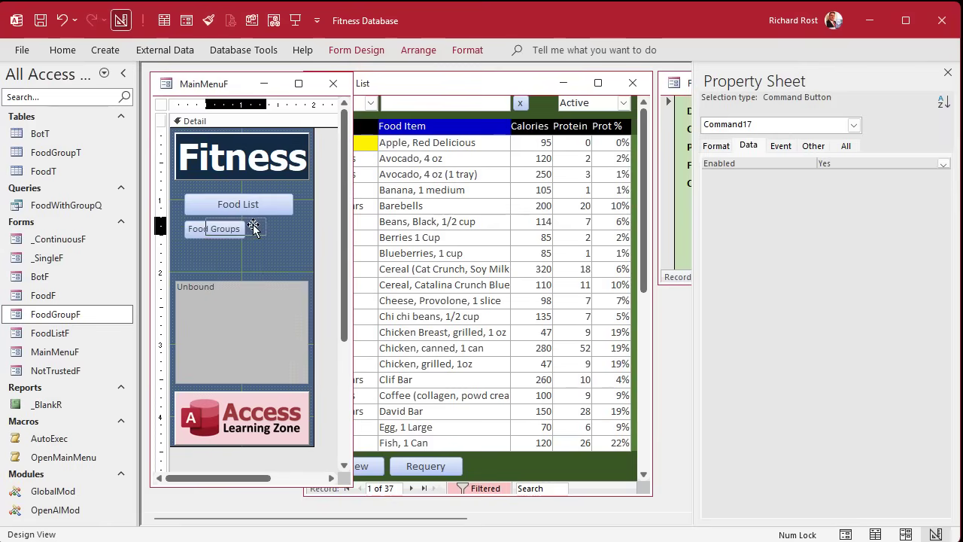
- Name the Food Groups button FoodGroupsBtn
{"action": "left_click", "coordinate": [253, 256]}
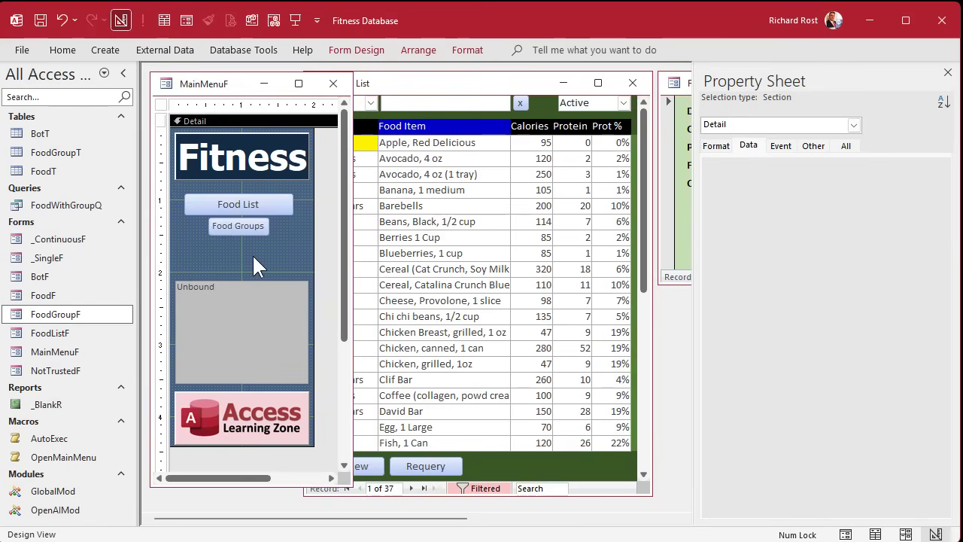
{"action": "left_click", "coordinate": [237, 226]}
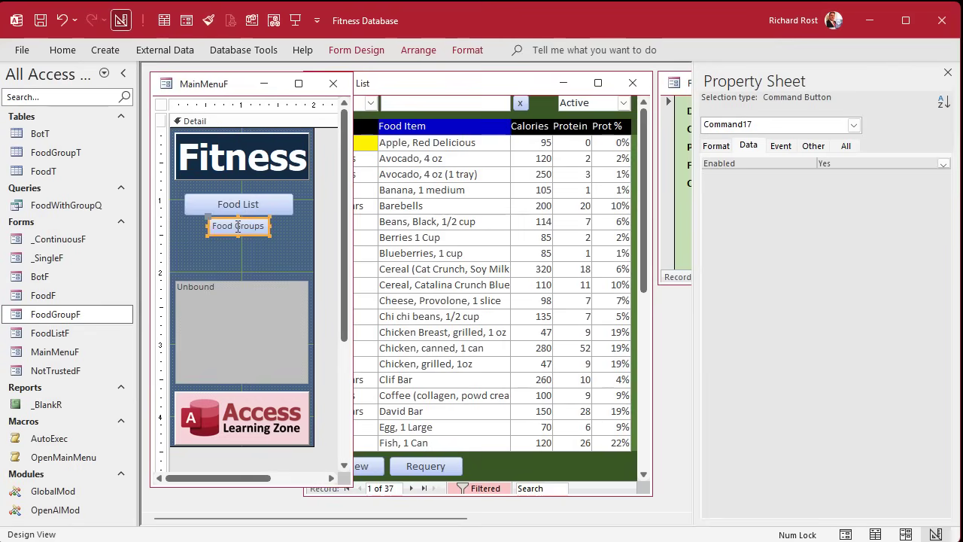
{"action": "left_click", "coordinate": [845, 146]}
{"action": "left_click", "coordinate": [792, 163]}
{"action": "type", "text": "FoodGroupsBtn"}
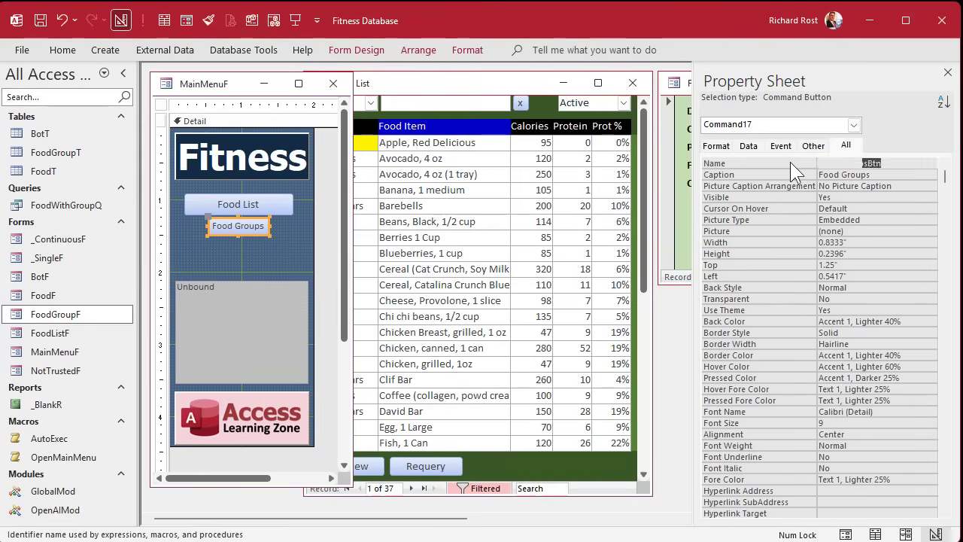
{"action": "key", "text": "Tab"}
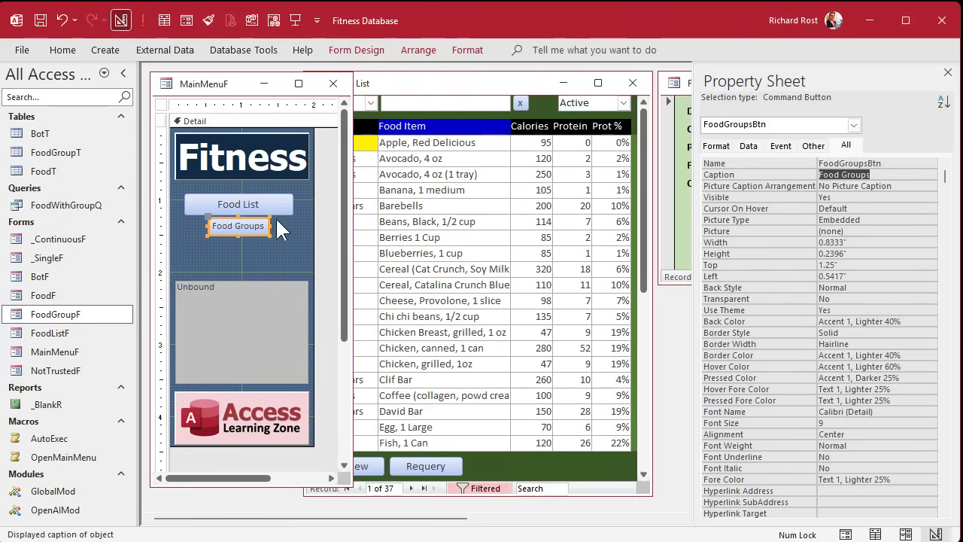
- Give FoodGroupsBtn a Click event running DoCmd.OpenForm "FoodGroupF" and save both forms
{"action": "right_click", "coordinate": [252, 225]}
{"action": "left_click", "coordinate": [302, 234]}
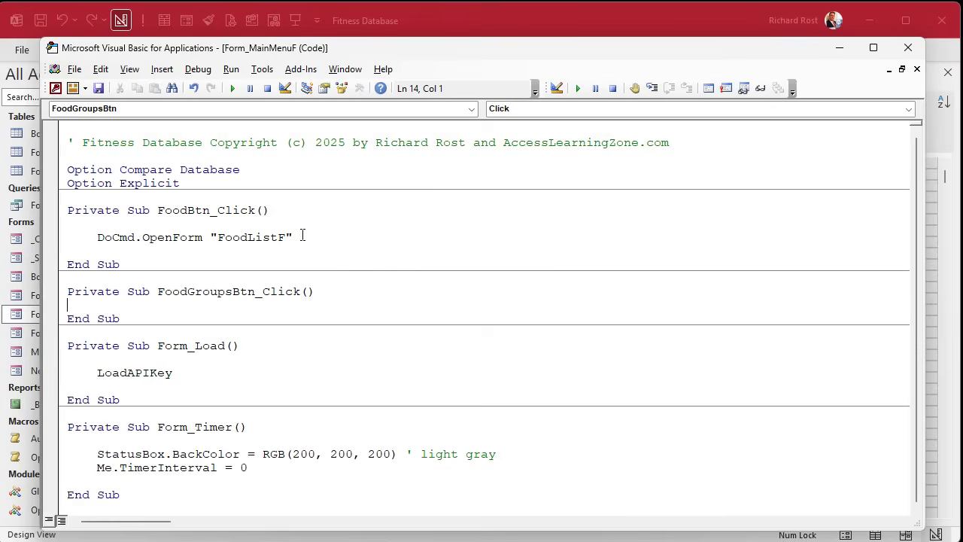
{"action": "key", "text": "Return"}
{"action": "key", "text": "Tab"}
{"action": "type", "text": "docmd.op"}
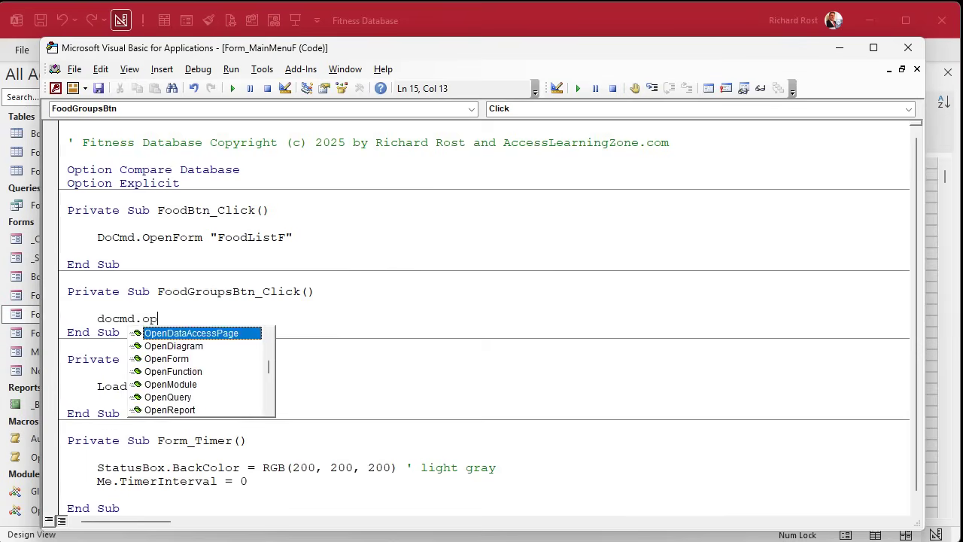
{"action": "type", "text": "enform \"f"}
{"action": "key", "text": "BackSpace"}
{"action": "type", "text": "Foo"}
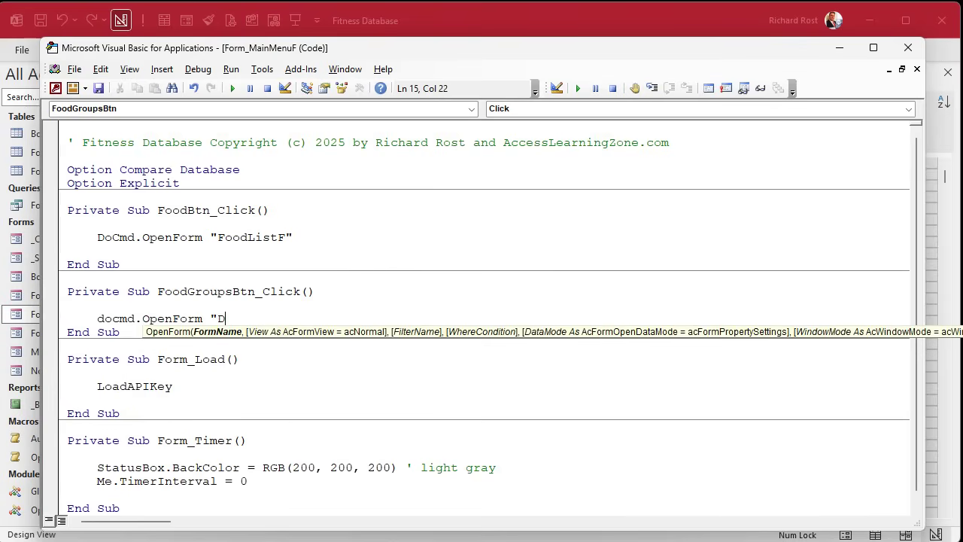
{"action": "type", "text": "dGroupF\""}
{"action": "key", "text": "Return"}
{"action": "key", "text": "ctrl+s"}
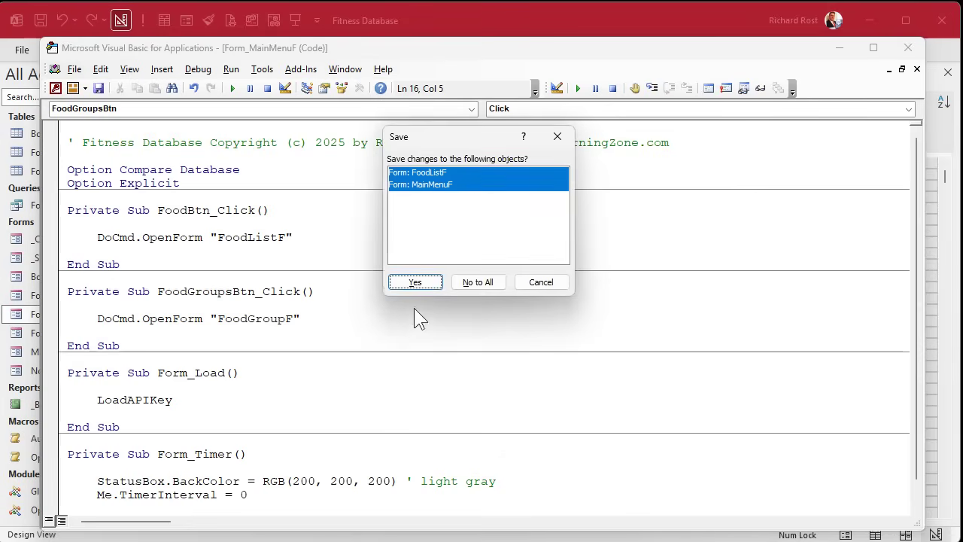
{"action": "left_click", "coordinate": [416, 282]}
{"action": "left_click", "coordinate": [907, 48]}
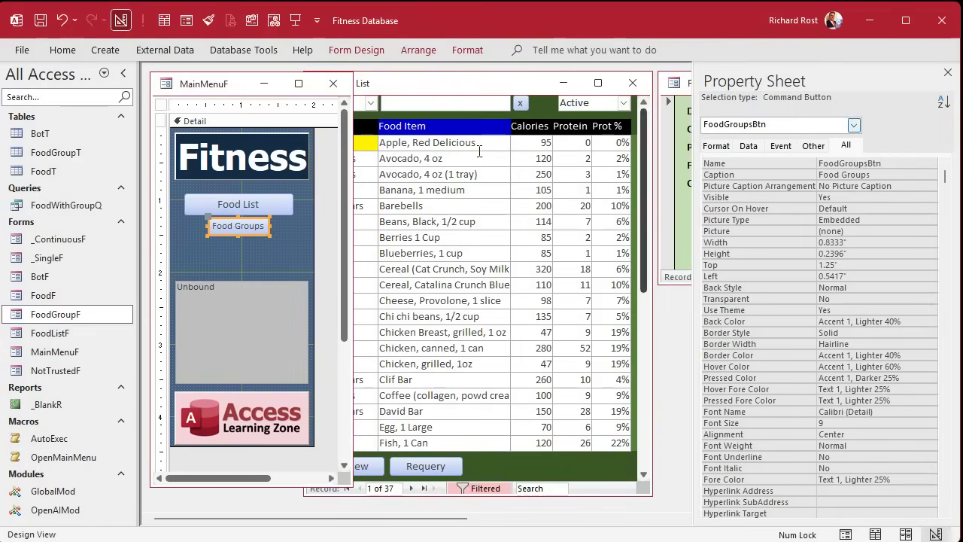
- Close all open forms, collapse the Navigation Pane and open the main menu
{"action": "left_click", "coordinate": [333, 83]}
{"action": "left_click", "coordinate": [632, 83]}
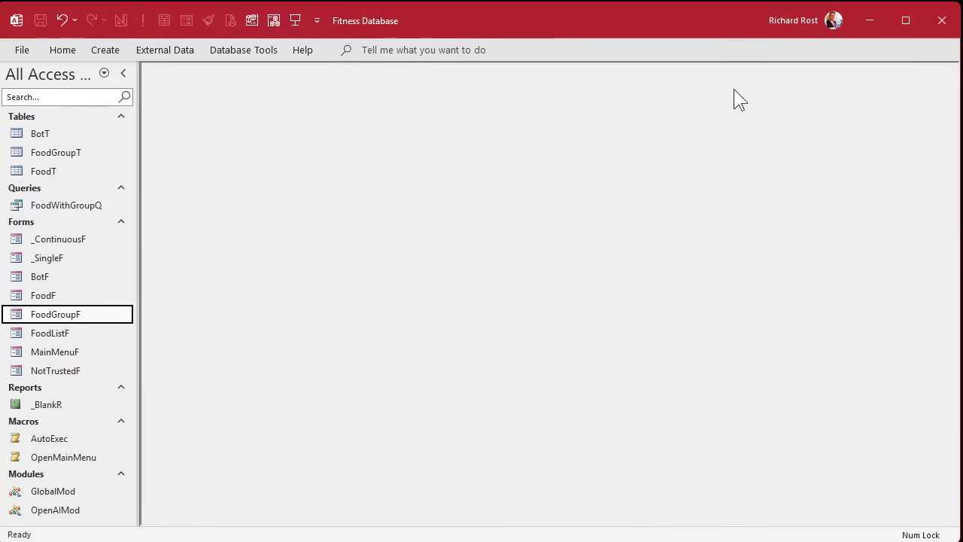
{"action": "left_click", "coordinate": [124, 73]}
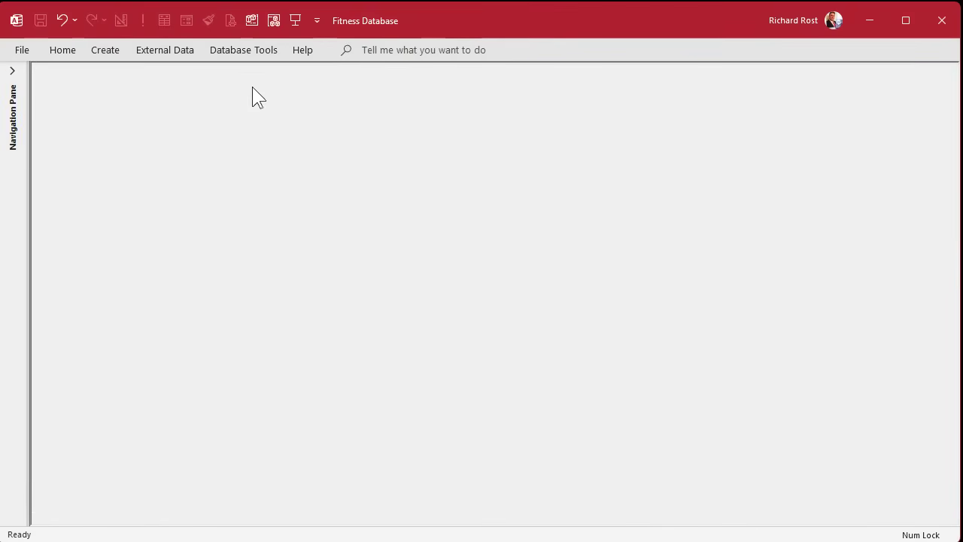
{"action": "left_click", "coordinate": [294, 21]}
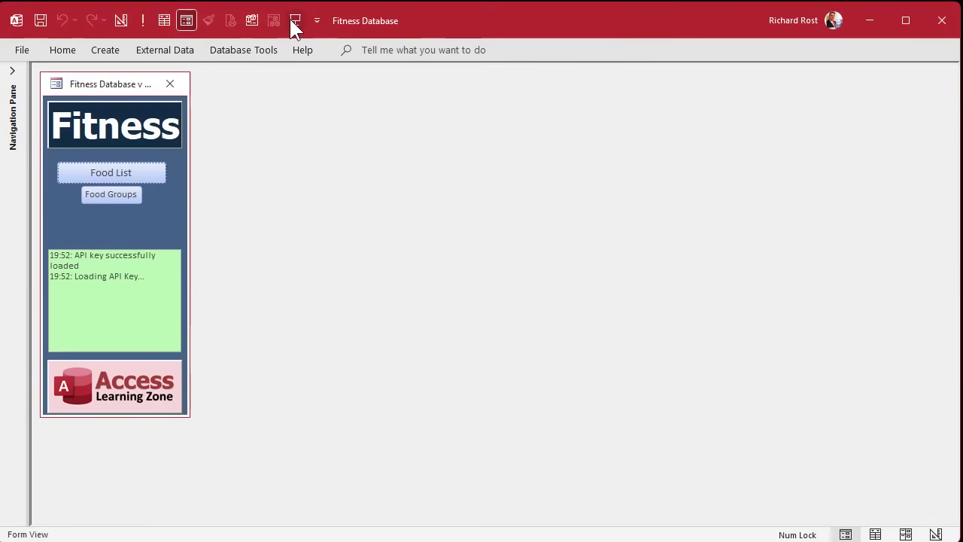
- Test the Food Groups button twice, closing it each time, then open Food List
{"action": "left_click", "coordinate": [101, 193]}
{"action": "left_click_drag", "start_coordinate": [158, 143], "coordinate": [243, 122]}
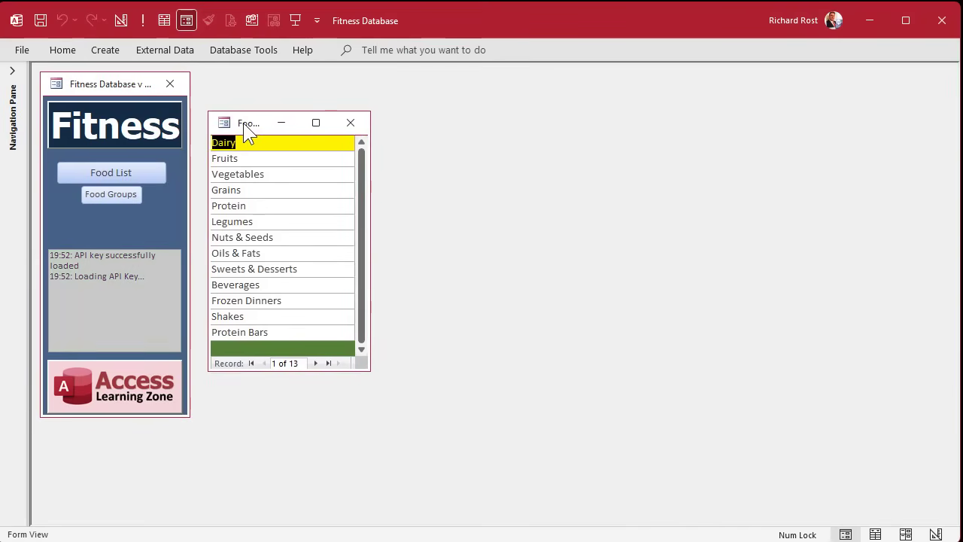
{"action": "left_click", "coordinate": [361, 123]}
{"action": "left_click", "coordinate": [122, 193]}
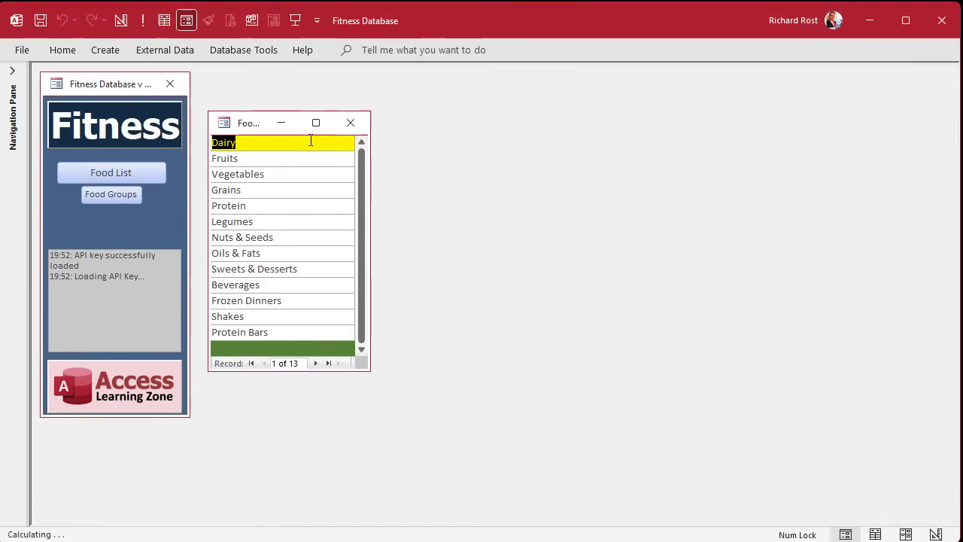
{"action": "left_click", "coordinate": [348, 122]}
{"action": "left_click", "coordinate": [130, 171]}
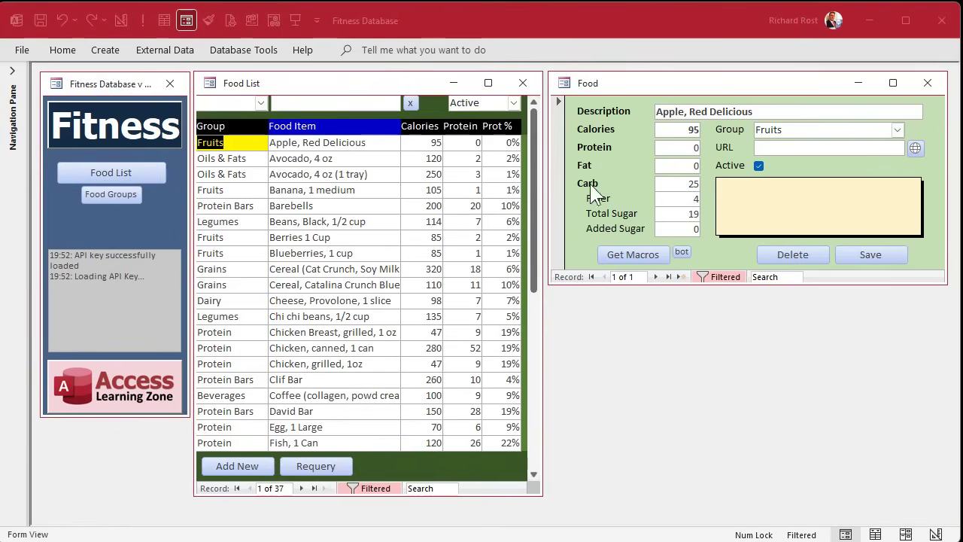
- Check the Food form's group list, keeping Fruits, then open FoodF in Design View
{"action": "left_click", "coordinate": [897, 131]}
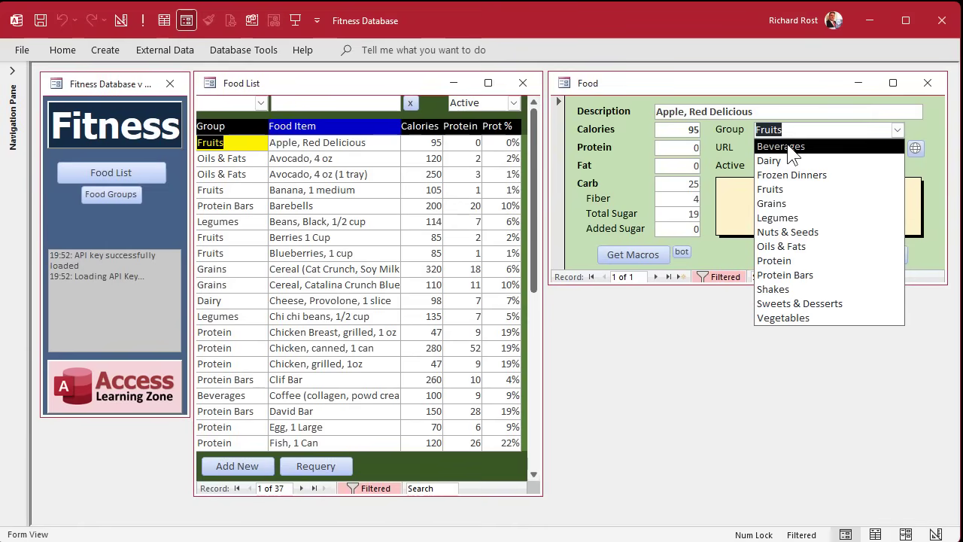
{"action": "left_click", "coordinate": [802, 89]}
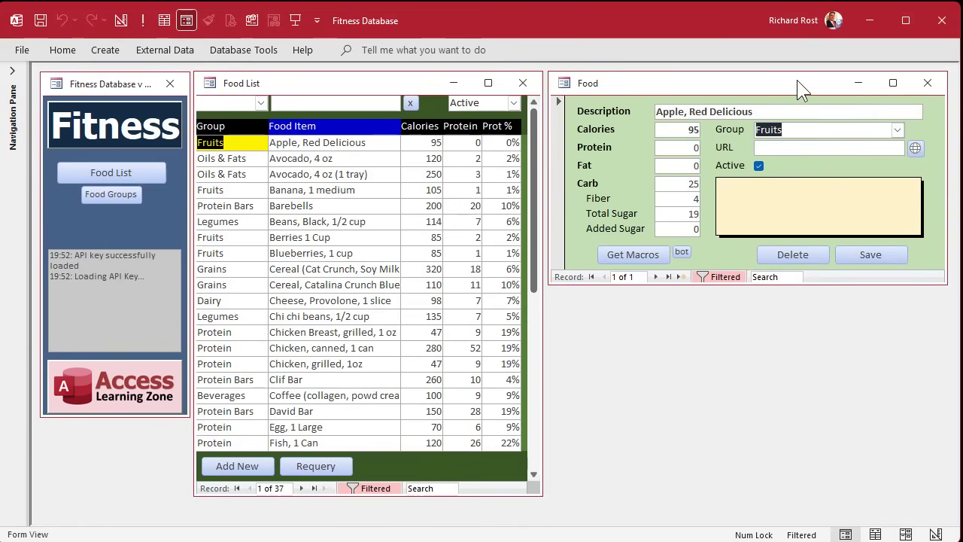
{"action": "right_click", "coordinate": [802, 88]}
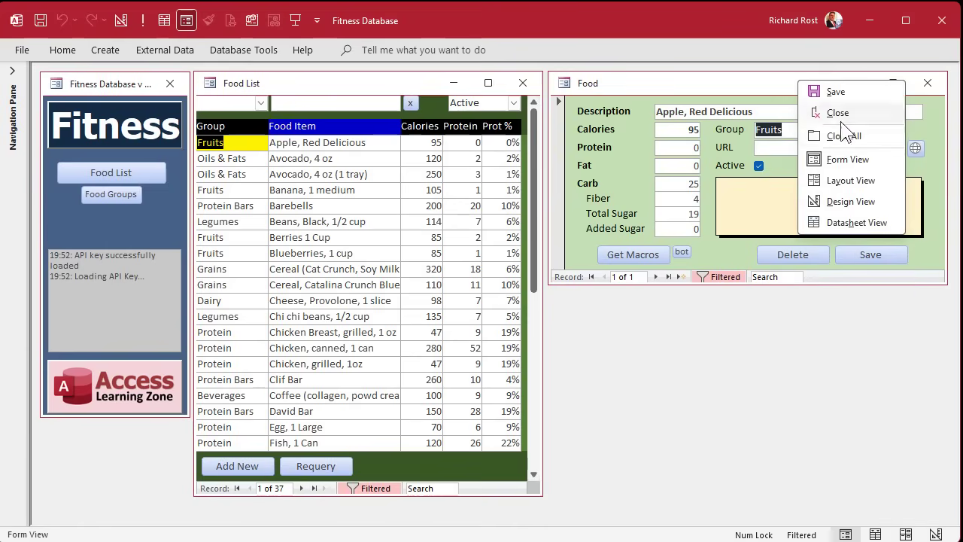
{"action": "left_click", "coordinate": [841, 198]}
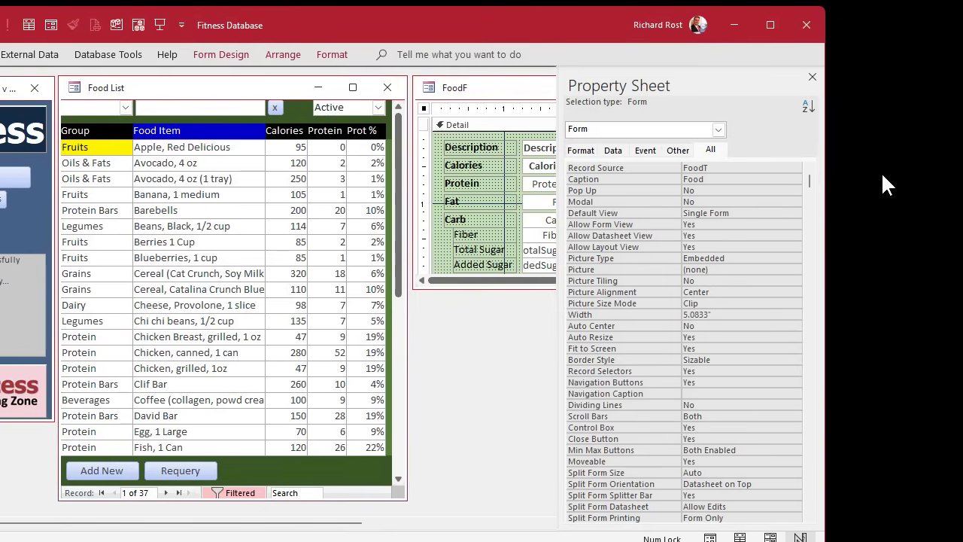
{"action": "left_click_drag", "start_coordinate": [830, 170], "coordinate": [962, 170]}
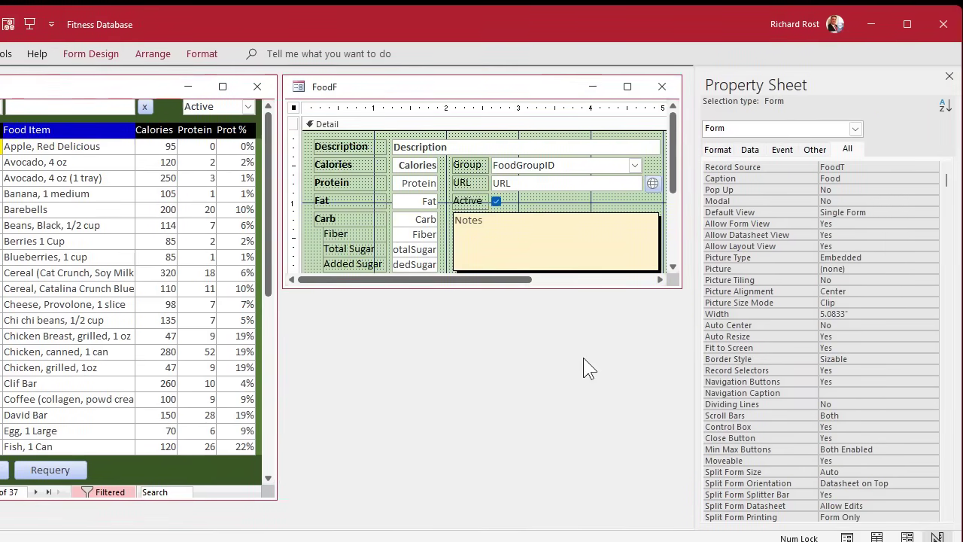
- Set the Group combo's List Items Edit Form to FoodGroupF and close the design
{"action": "left_click", "coordinate": [572, 166]}
{"action": "left_click", "coordinate": [750, 153]}
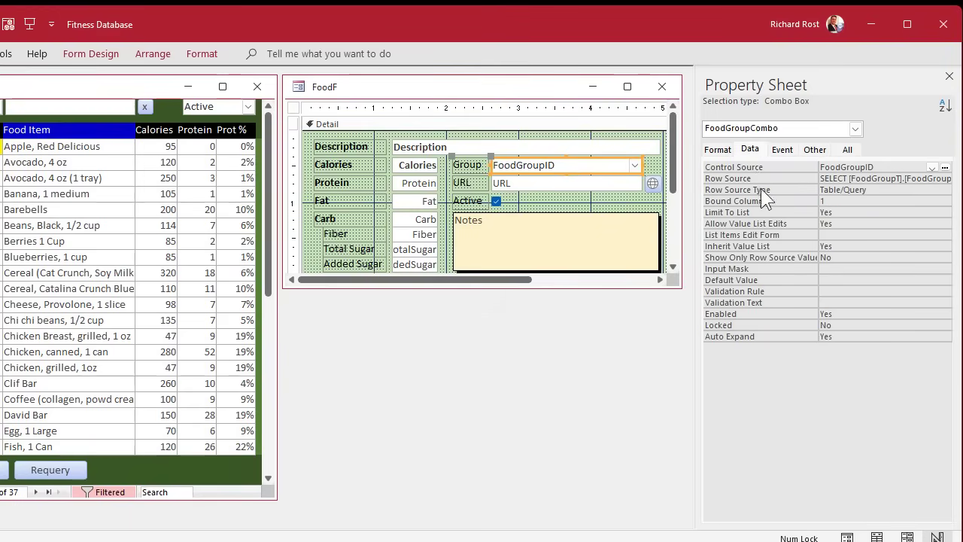
{"action": "left_click", "coordinate": [852, 235]}
{"action": "left_click", "coordinate": [944, 236]}
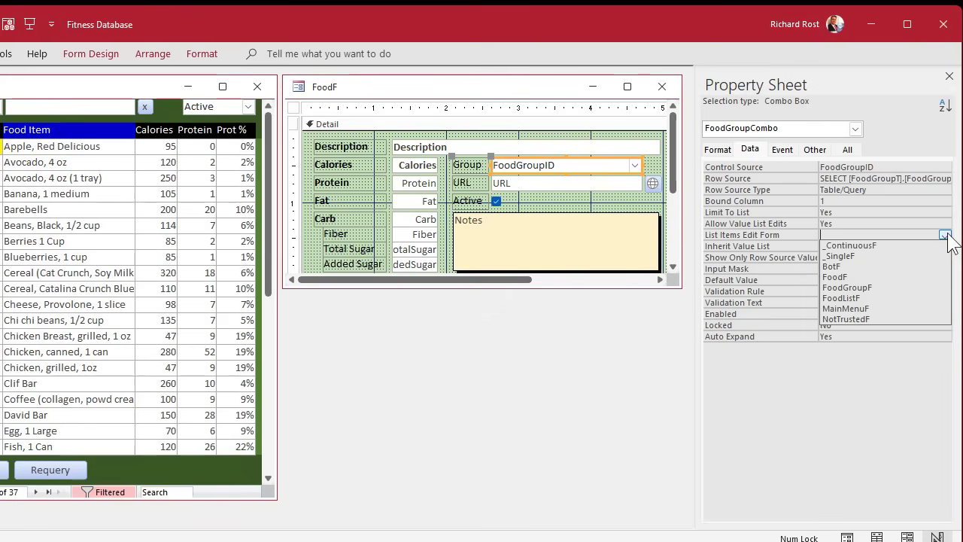
{"action": "left_click", "coordinate": [879, 287]}
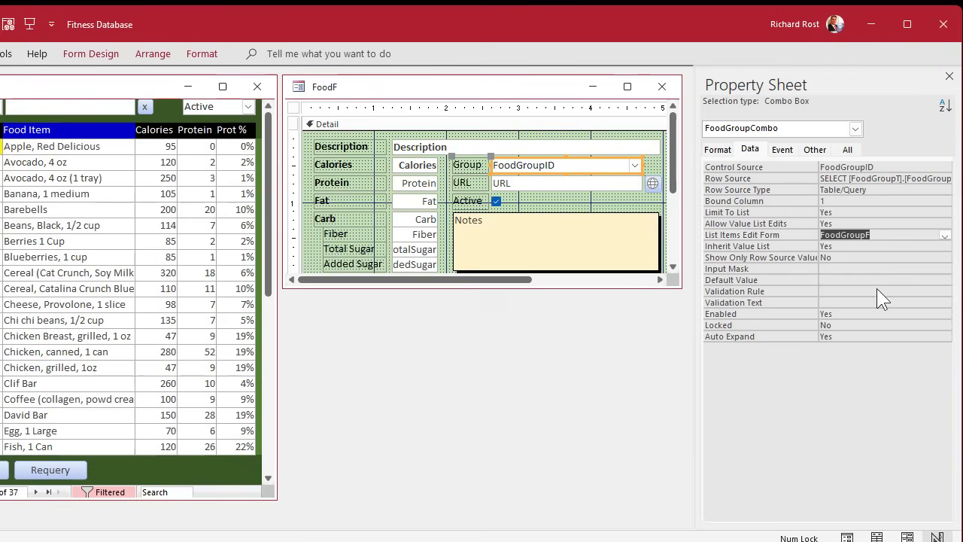
{"action": "left_click", "coordinate": [948, 76]}
{"action": "left_click", "coordinate": [664, 85]}
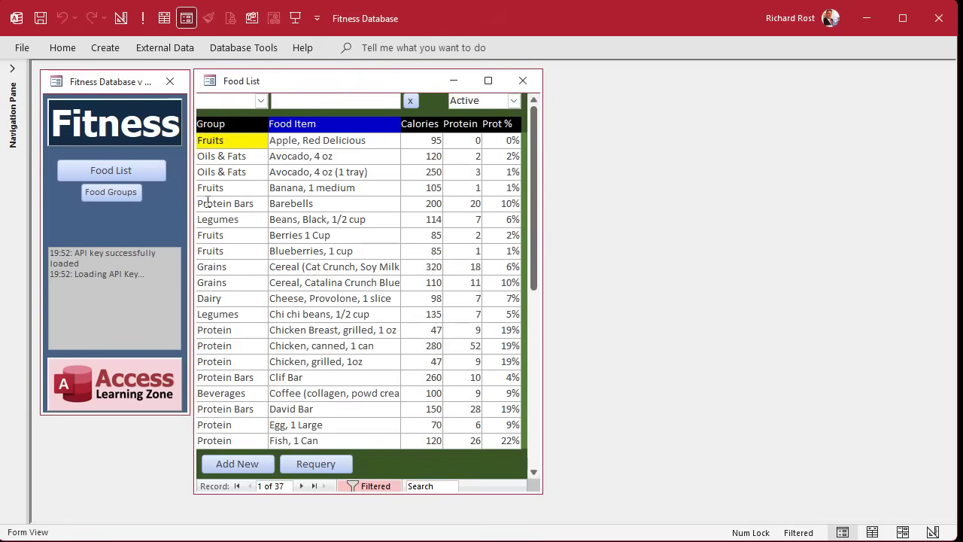
- Open the Barebells record, start a new food record and describe it as M&Ms
{"action": "double_click", "coordinate": [207, 202]}
{"action": "left_click", "coordinate": [228, 461]}
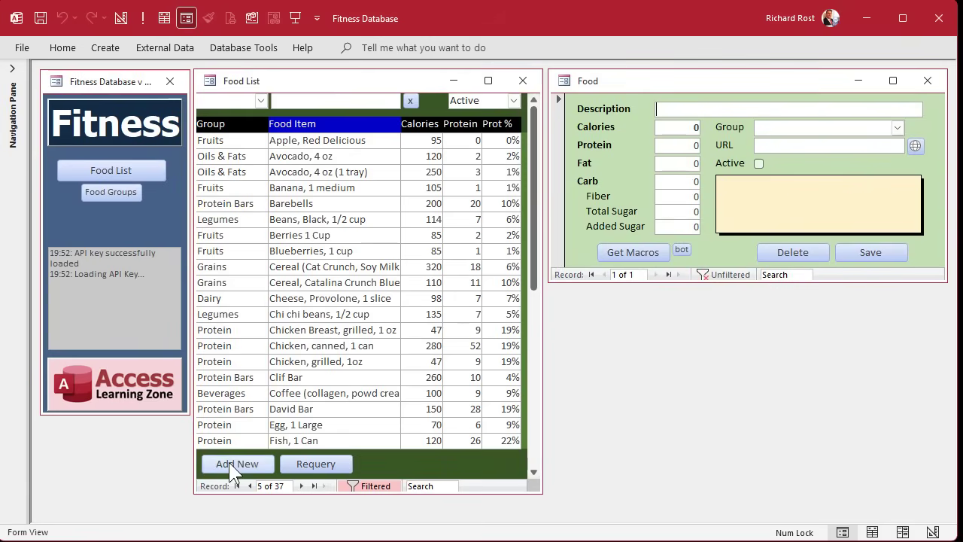
{"action": "type", "text": "M&Ms"}
{"action": "key", "text": "Tab"}
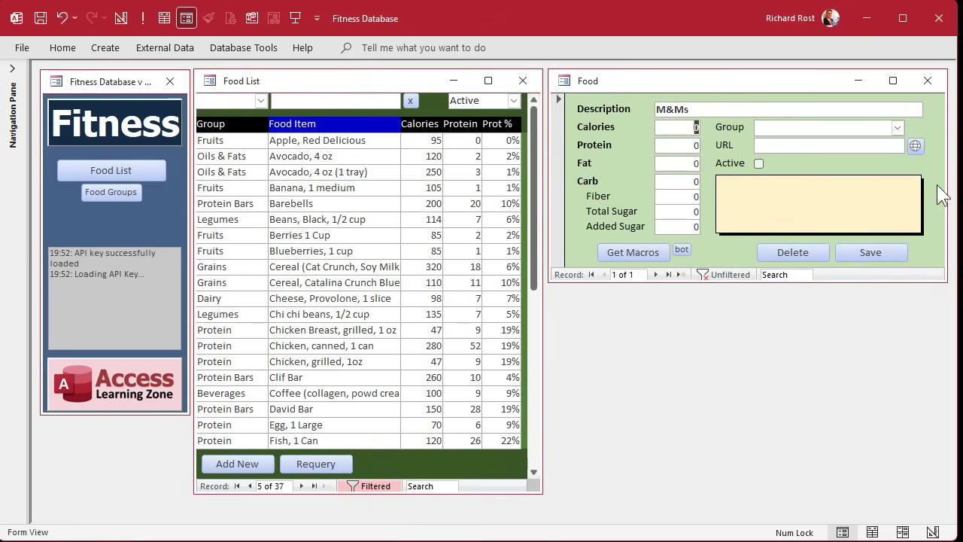
- Use the Group combo's Edit List Items to open Food Groups, close it, then reopen it
{"action": "left_click", "coordinate": [897, 127]}
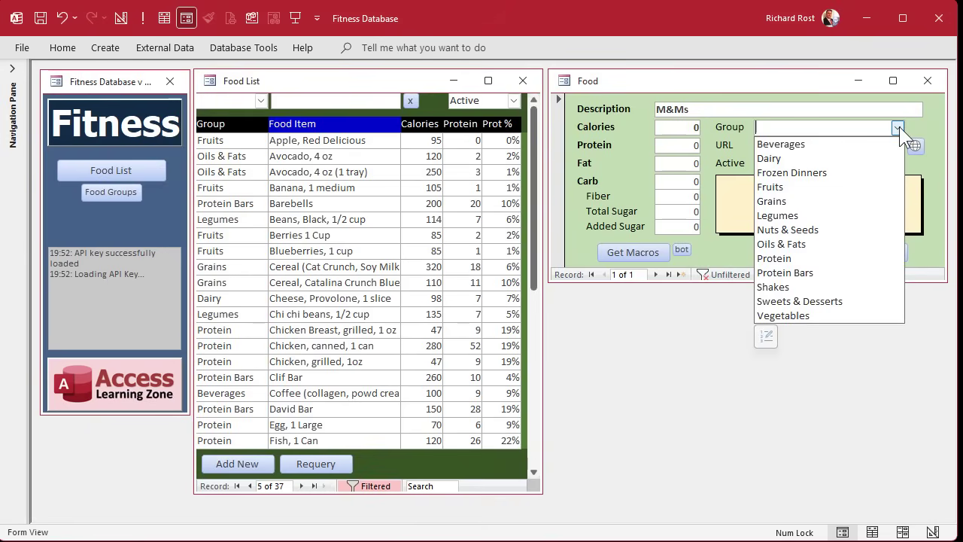
{"action": "left_click", "coordinate": [766, 336]}
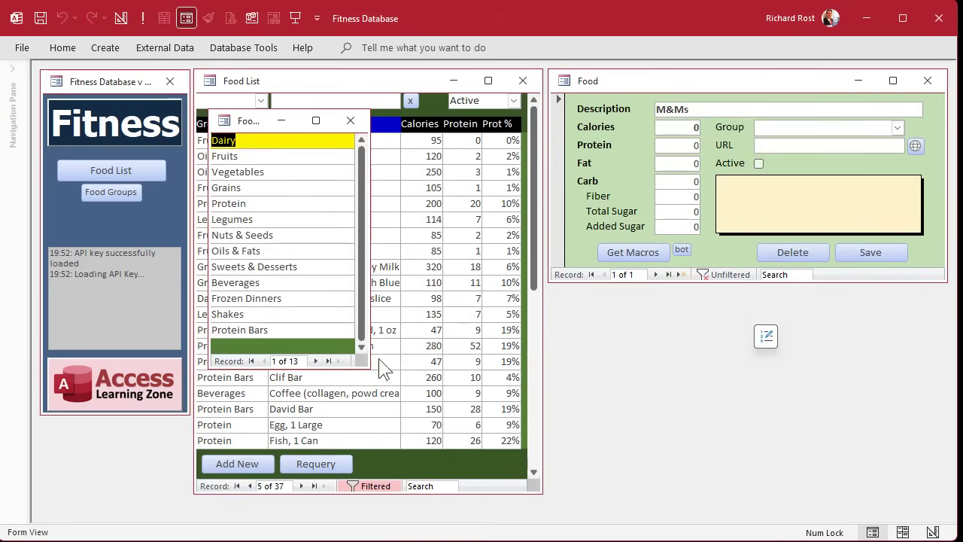
{"action": "mouse_move", "coordinate": [321, 368]}
{"action": "left_mouse_down"}
{"action": "mouse_move", "coordinate": [326, 418]}
{"action": "mouse_move", "coordinate": [324, 382]}
{"action": "left_mouse_up"}
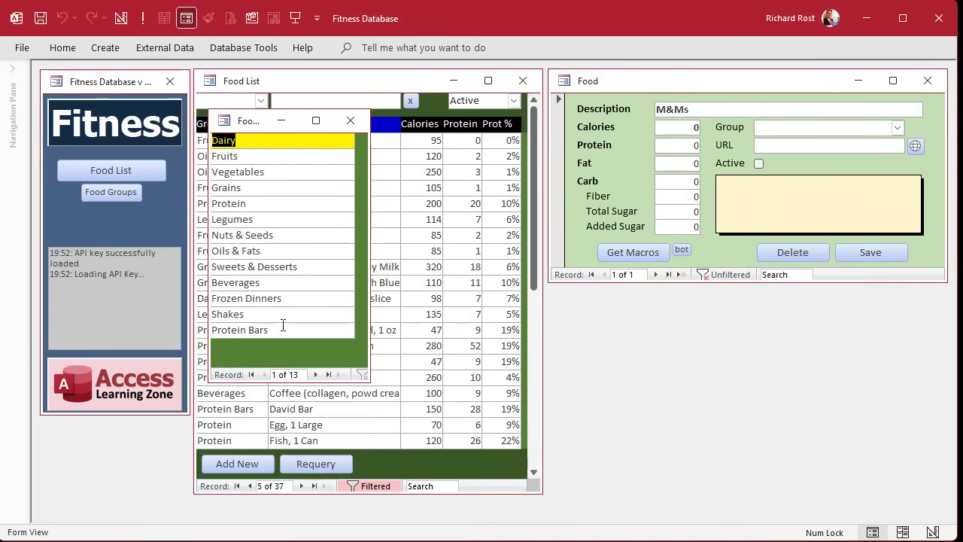
{"action": "right_click", "coordinate": [280, 347]}
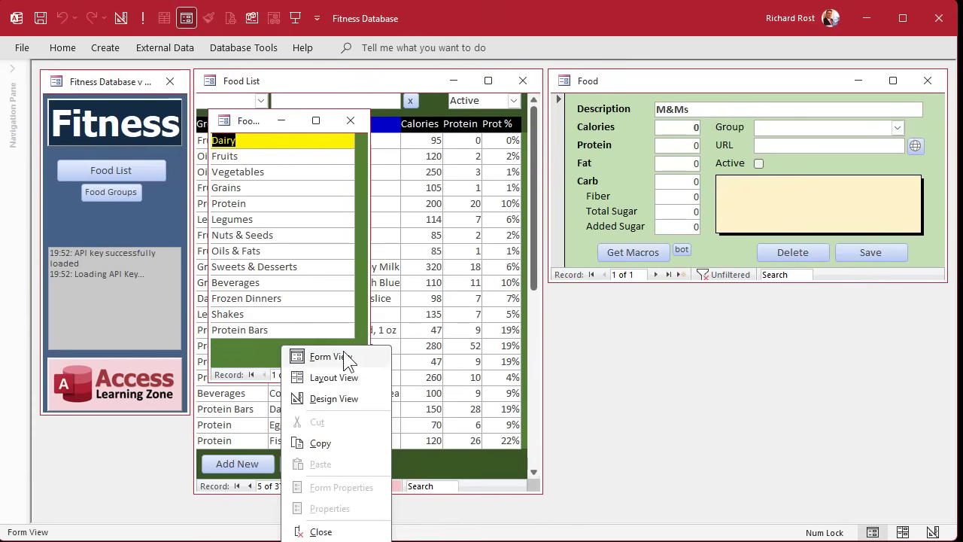
{"action": "key", "text": "Escape"}
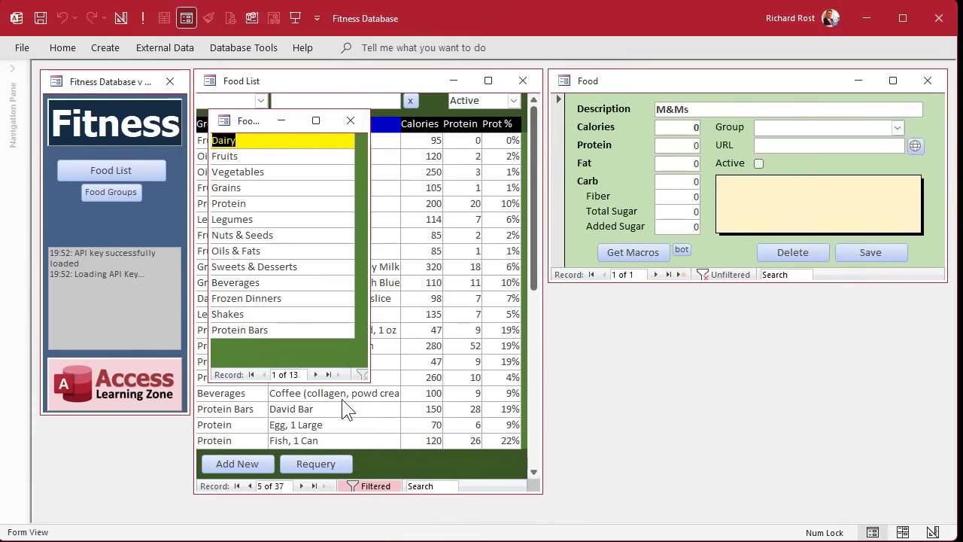
{"action": "right_click", "coordinate": [257, 125]}
{"action": "key", "text": "Escape"}
{"action": "left_click", "coordinate": [350, 120]}
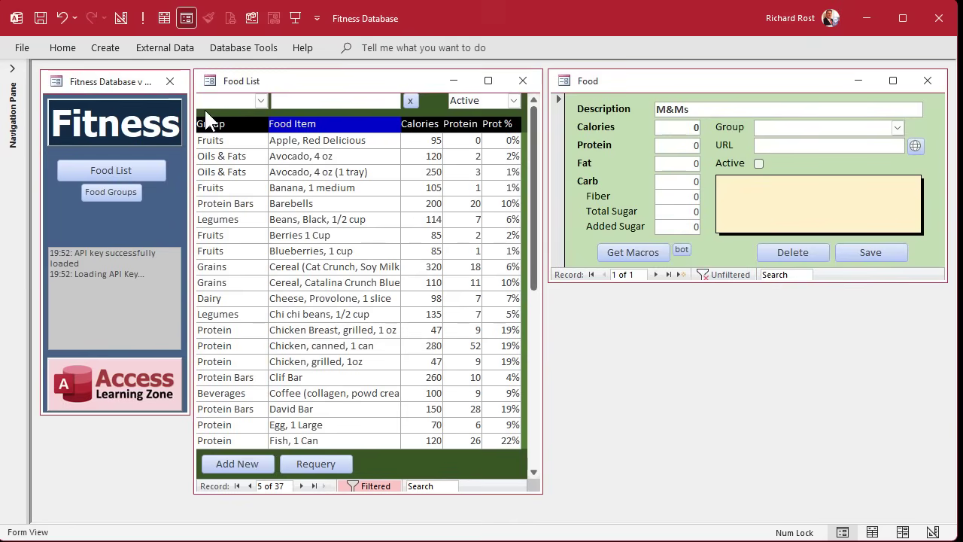
{"action": "left_click", "coordinate": [93, 191]}
- In FoodGroupF's Design View, set the form's Allow Deletions and Allow Additions properties to Yes
{"action": "right_click", "coordinate": [260, 118]}
{"action": "left_click", "coordinate": [313, 239]}
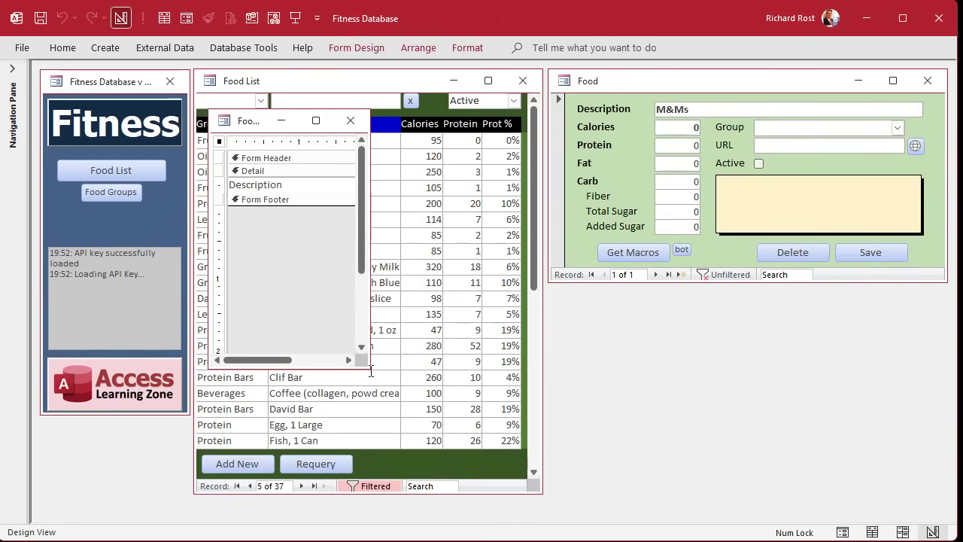
{"action": "left_click_drag", "start_coordinate": [367, 365], "coordinate": [561, 444]}
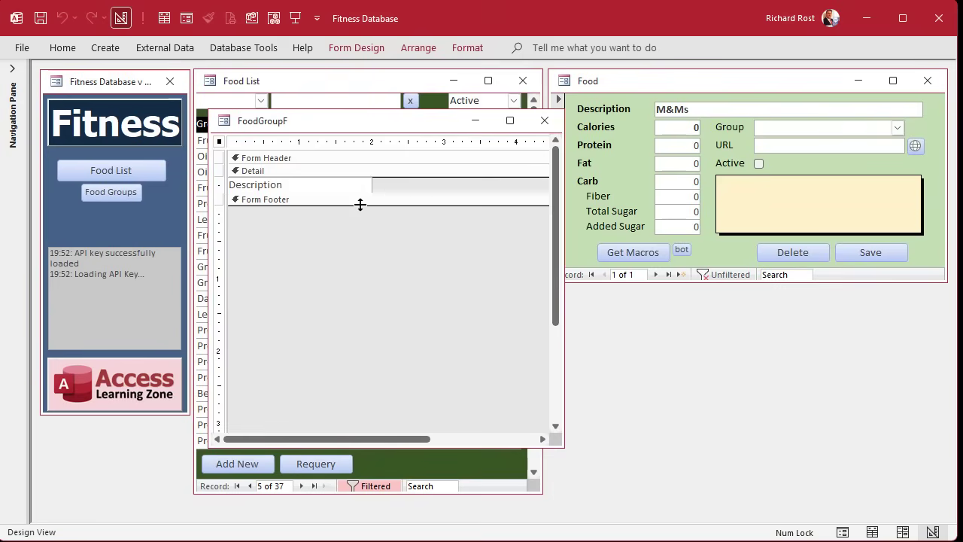
{"action": "double_click", "coordinate": [219, 142]}
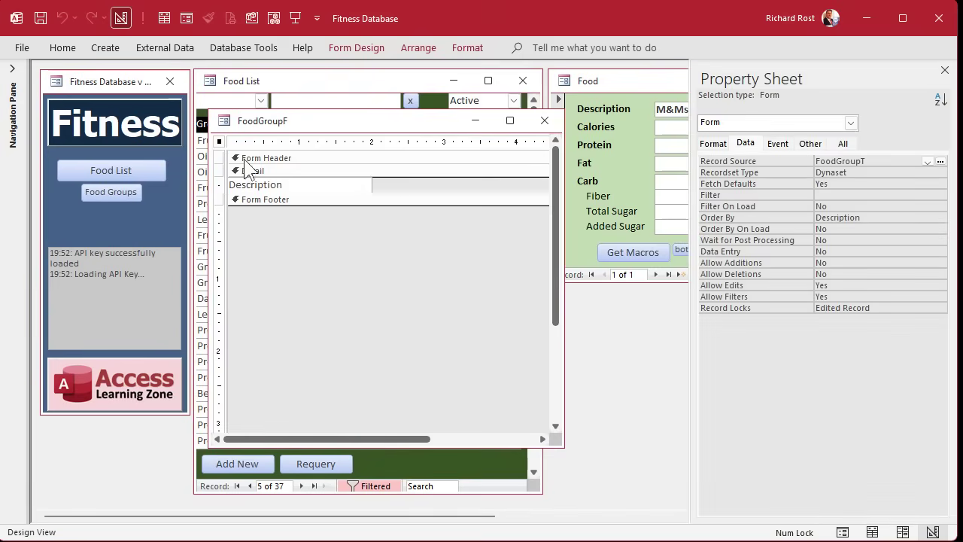
{"action": "double_click", "coordinate": [850, 274]}
{"action": "left_click", "coordinate": [852, 263]}
{"action": "double_click", "coordinate": [852, 263]}
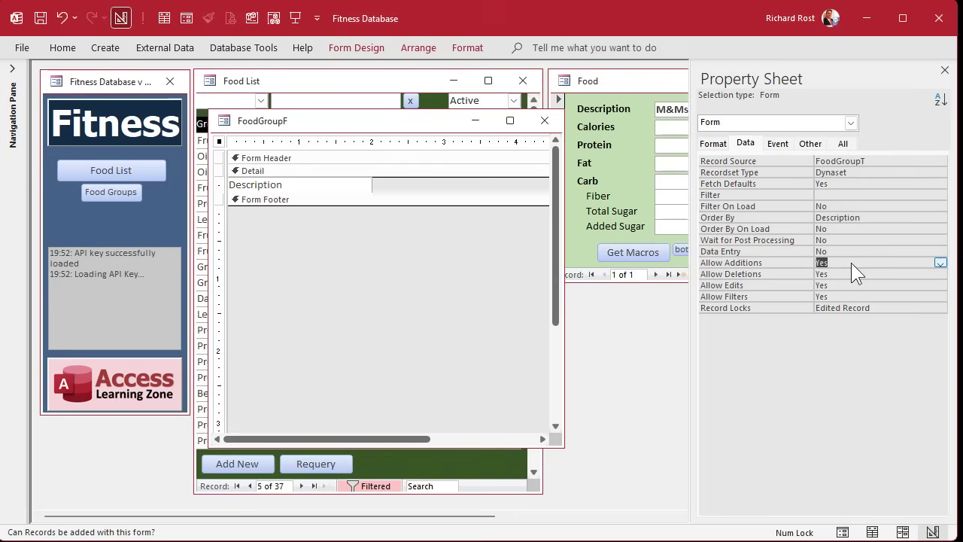
{"action": "left_click", "coordinate": [944, 70]}
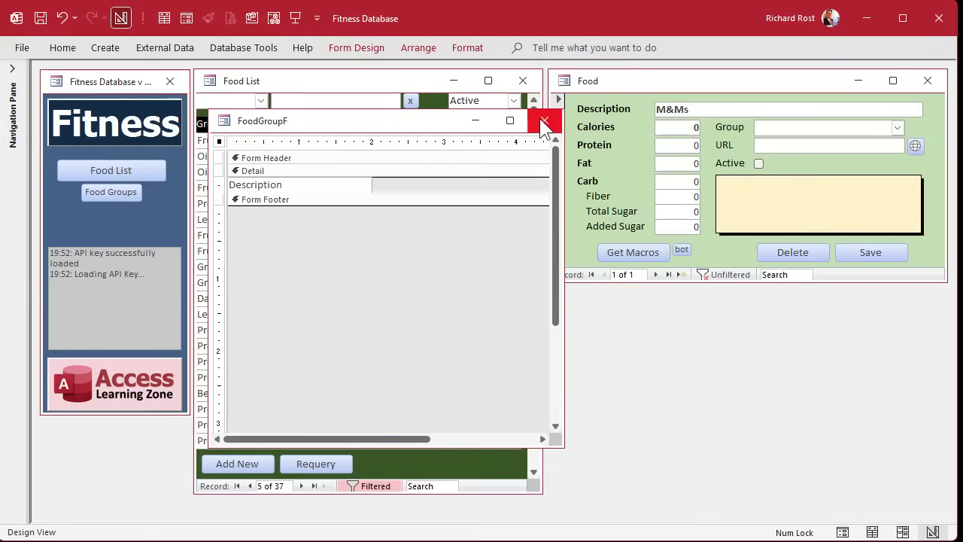
{"action": "left_click", "coordinate": [542, 120]}
{"action": "left_click", "coordinate": [898, 128]}
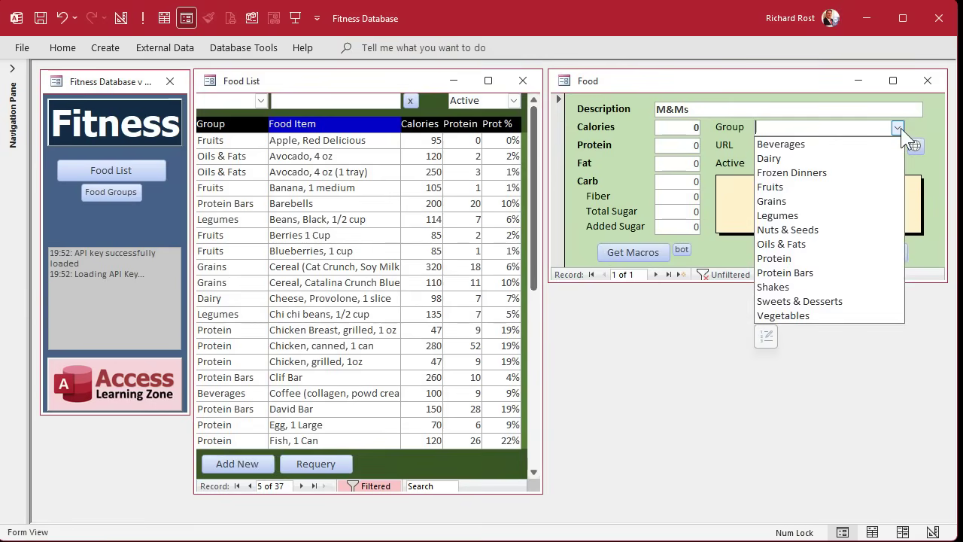
{"action": "left_click", "coordinate": [765, 337]}
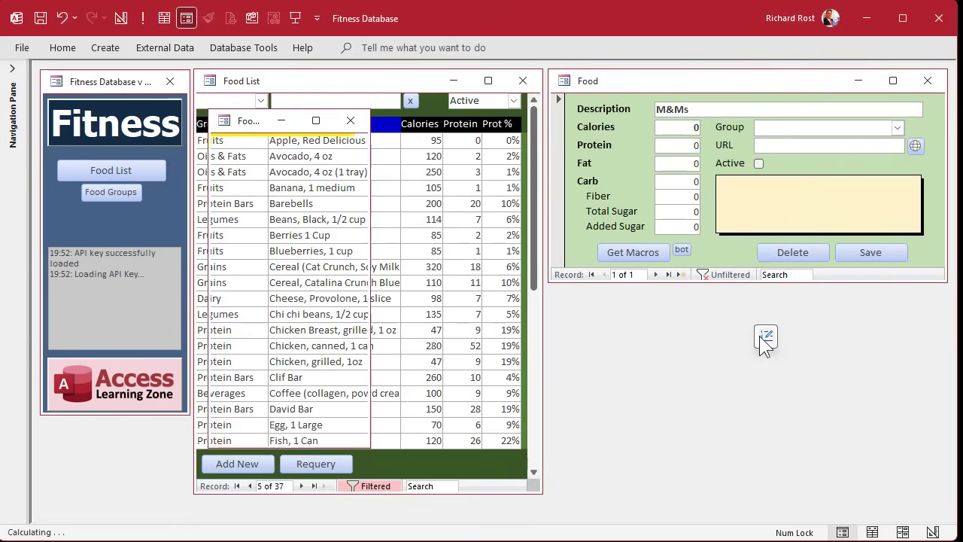
{"action": "left_click_drag", "start_coordinate": [256, 131], "coordinate": [508, 123]}
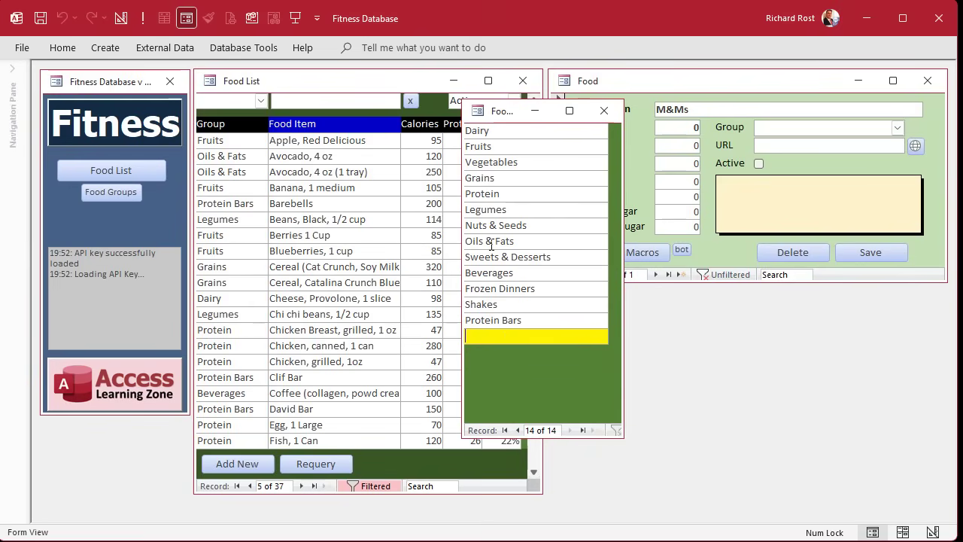
{"action": "right_click", "coordinate": [548, 366]}
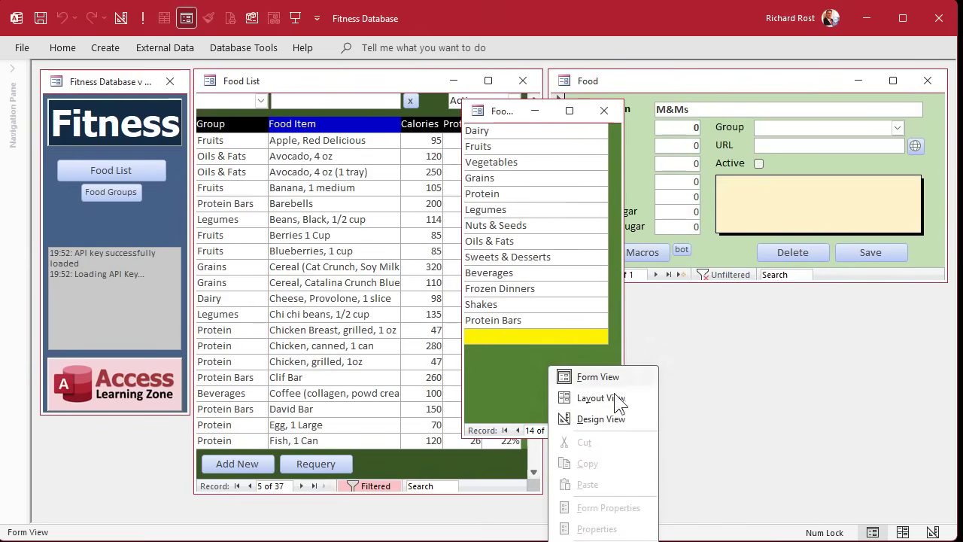
{"action": "key", "text": "Escape"}
- Set Locked to No on FoodGroupF's Description text box in Design View
{"action": "left_click", "coordinate": [603, 111]}
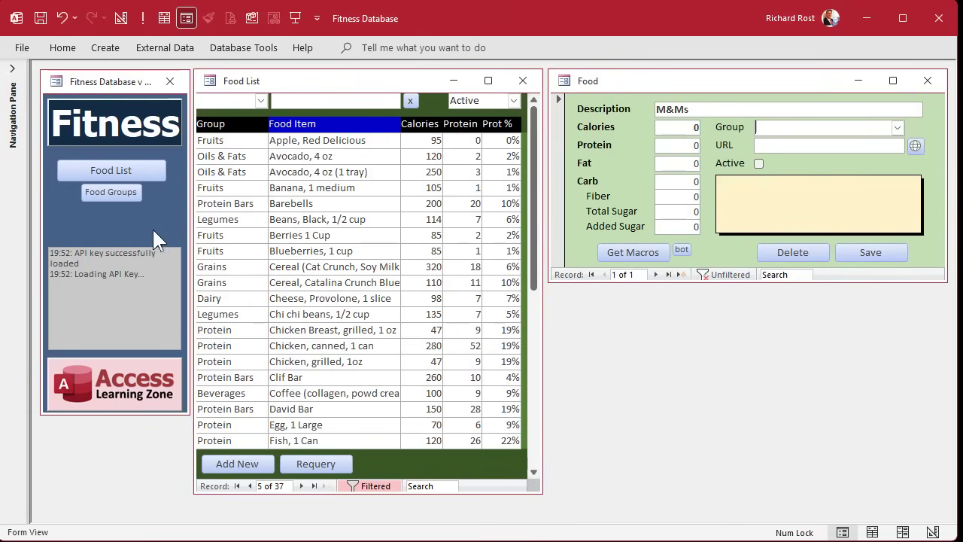
{"action": "left_click", "coordinate": [99, 197]}
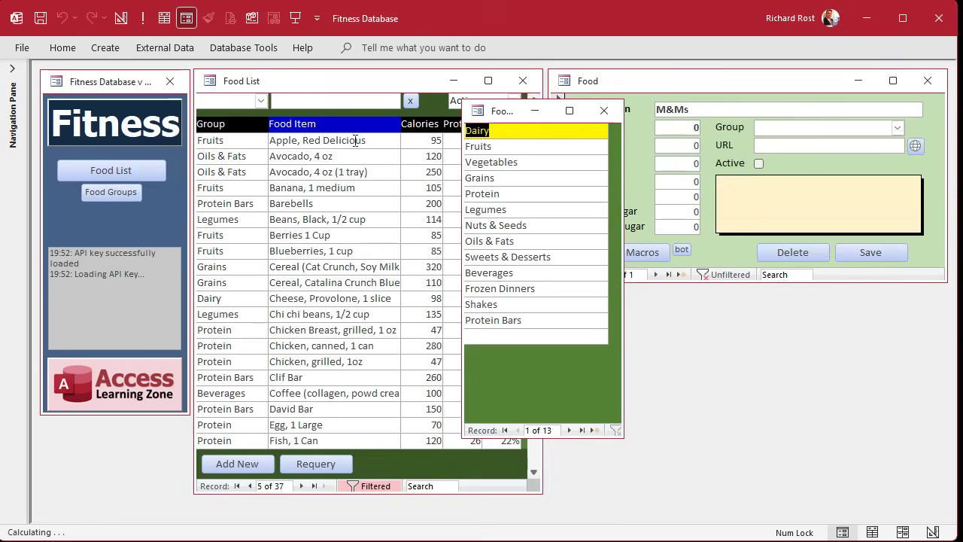
{"action": "right_click", "coordinate": [543, 385]}
{"action": "left_click", "coordinate": [594, 438]}
{"action": "left_click", "coordinate": [517, 179]}
{"action": "double_click", "coordinate": [518, 179]}
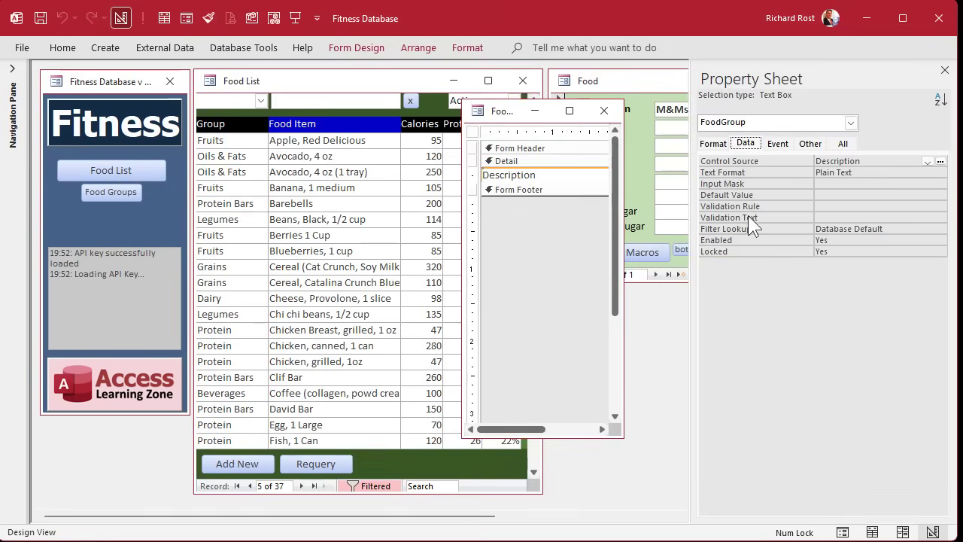
{"action": "double_click", "coordinate": [858, 252]}
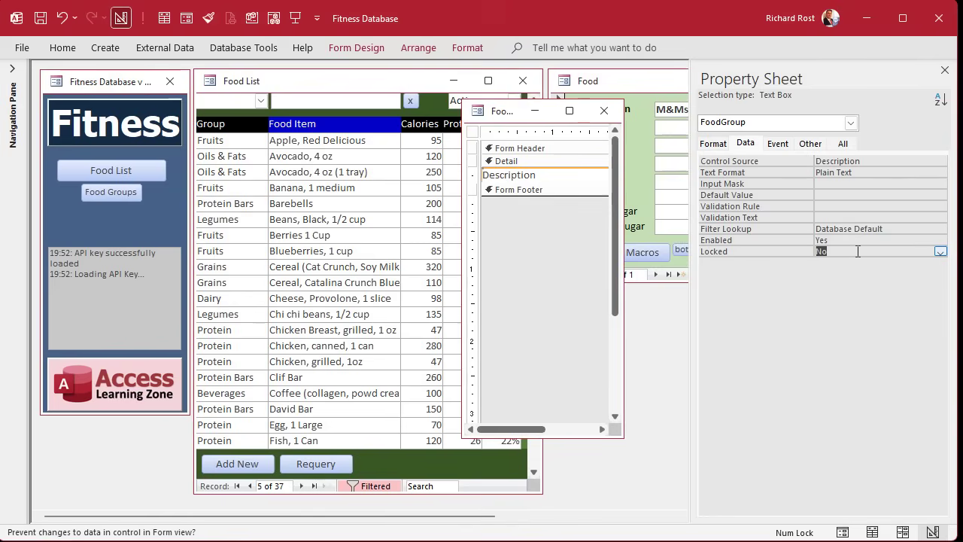
{"action": "left_click", "coordinate": [945, 70]}
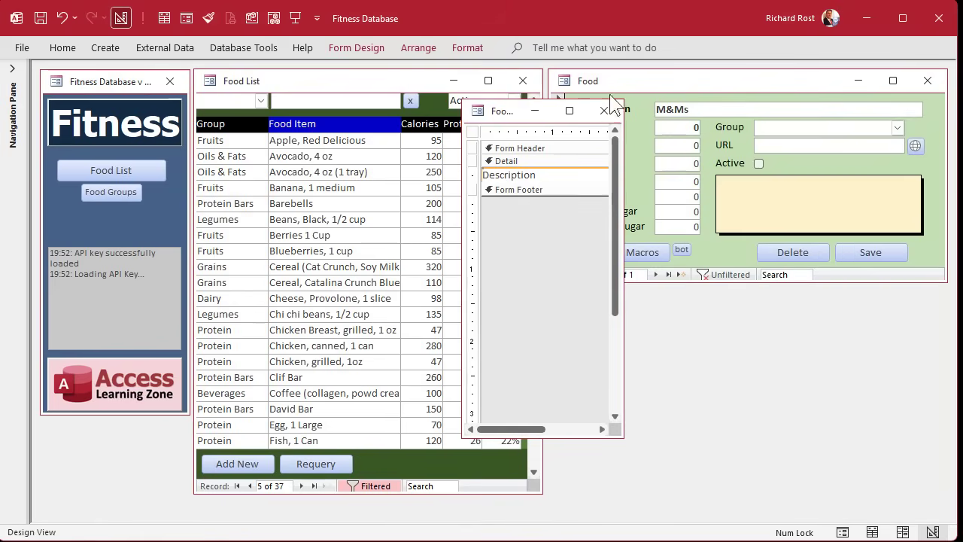
{"action": "left_click", "coordinate": [601, 112]}
- Add a new food group named 'Candy' through Edit List Items
{"action": "left_click", "coordinate": [895, 127]}
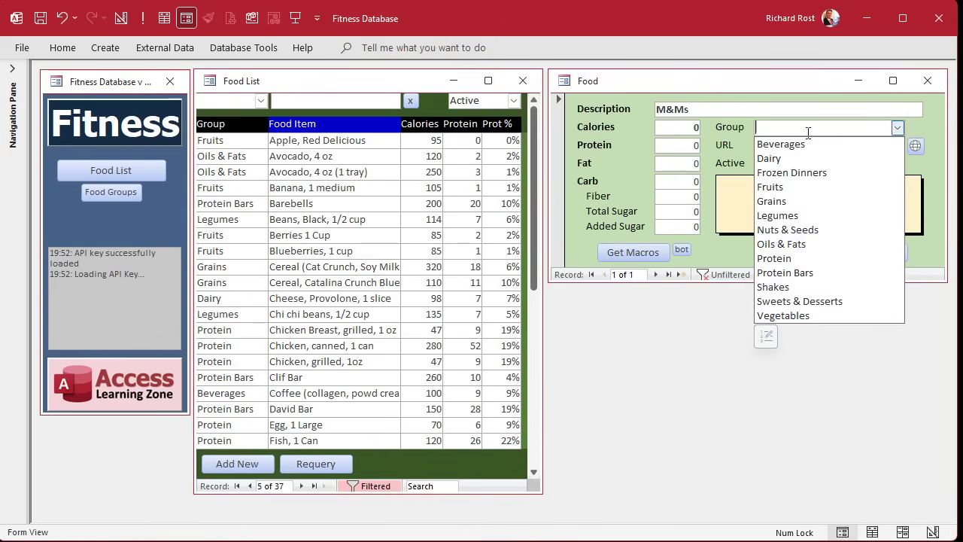
{"action": "left_click", "coordinate": [765, 338]}
{"action": "left_click", "coordinate": [547, 336]}
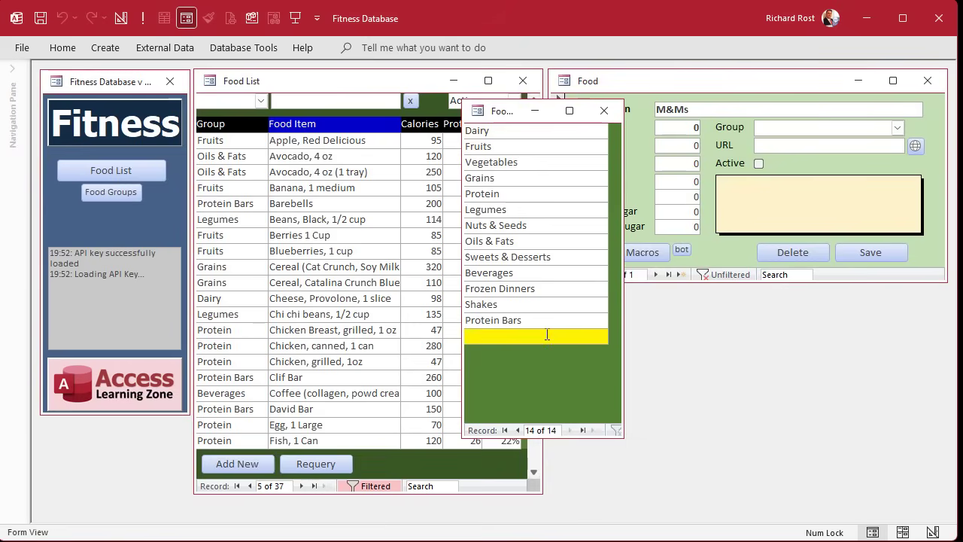
{"action": "type", "text": "Crand"}
{"action": "key", "text": "BackSpace"}
{"action": "key", "text": "BackSpace"}
{"action": "key", "text": "BackSpace"}
{"action": "key", "text": "BackSpace"}
{"action": "type", "text": "and"}
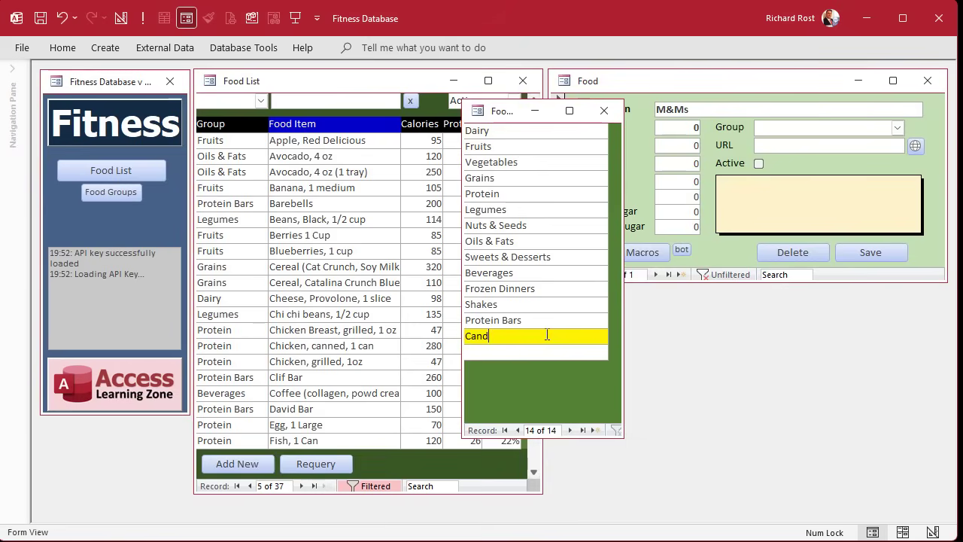
{"action": "type", "text": "y"}
{"action": "key", "text": "Return"}
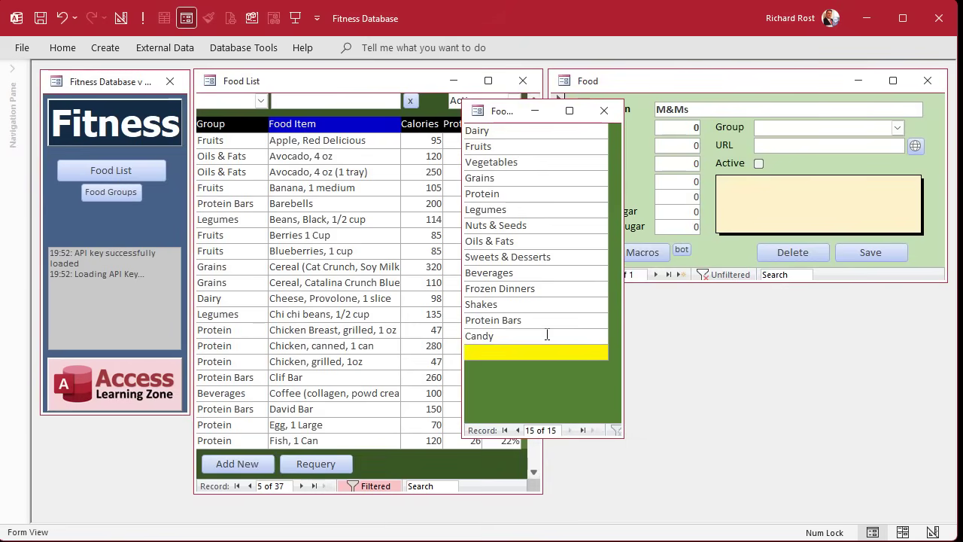
- Close the Food Groups list and choose Candy as the M&Ms record's group
{"action": "left_click", "coordinate": [604, 111]}
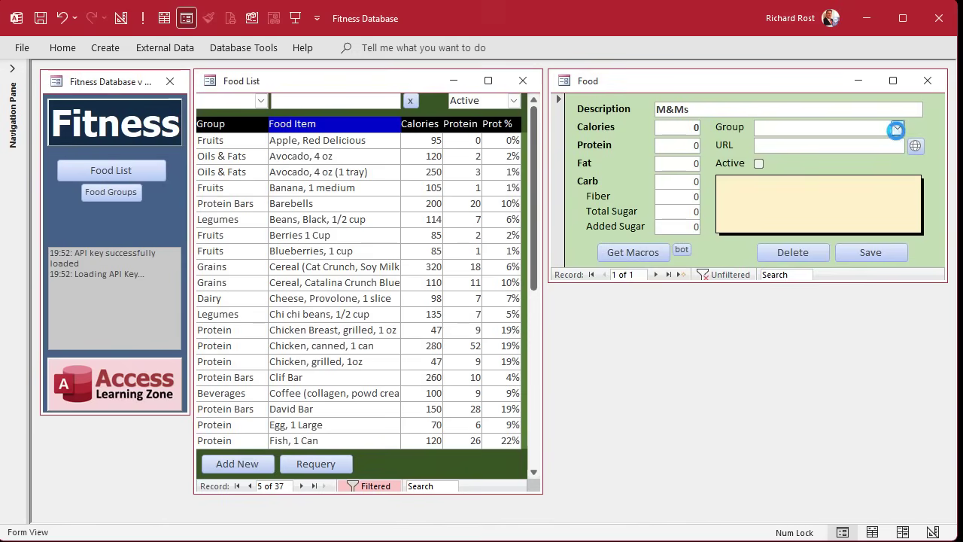
{"action": "left_click", "coordinate": [896, 128]}
{"action": "left_click", "coordinate": [821, 157]}
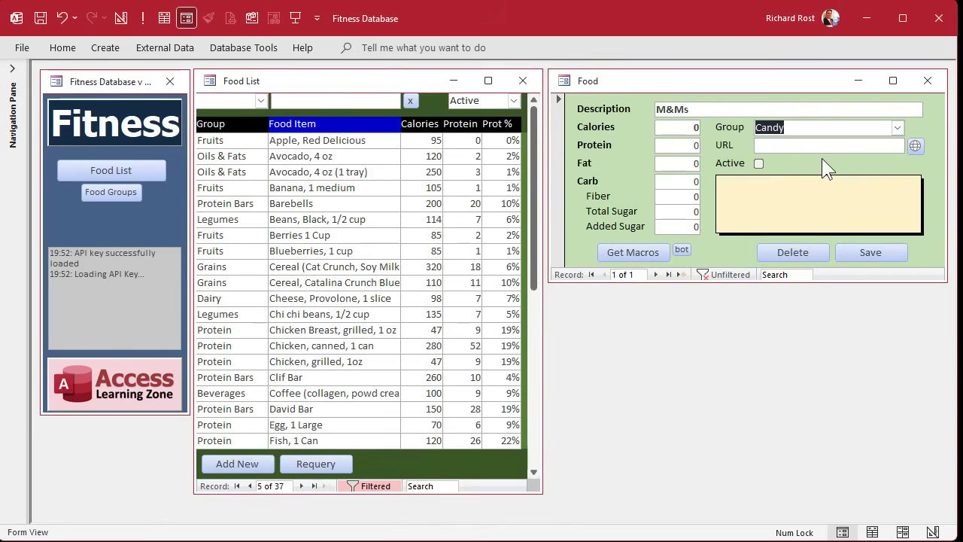
- Set Calories to 1000 and extend the description to 'M&Ms Regular Normal Size'
{"action": "double_click", "coordinate": [695, 128]}
{"action": "type", "text": "1000"}
{"action": "key", "text": "Tab"}
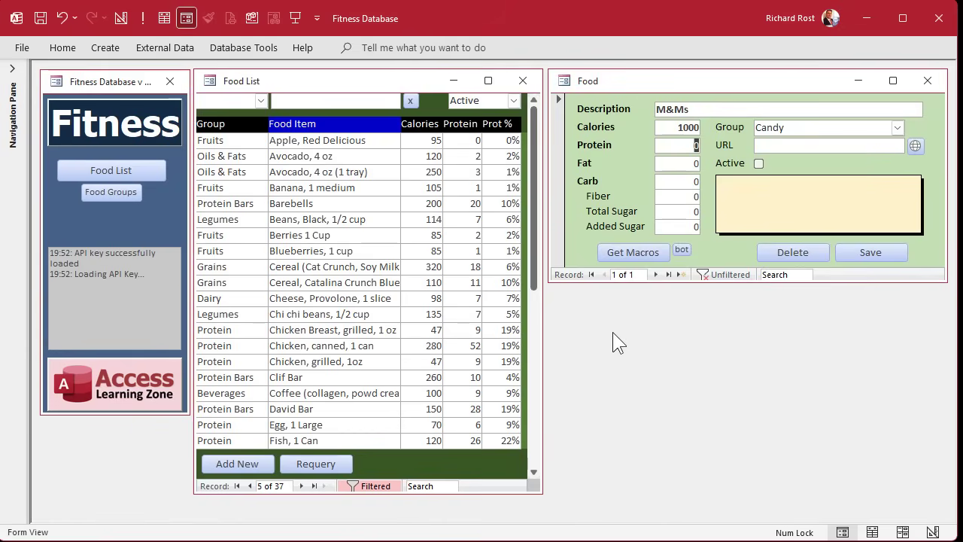
{"action": "left_click", "coordinate": [715, 110]}
{"action": "type", "text": "Regular Normal Size"}
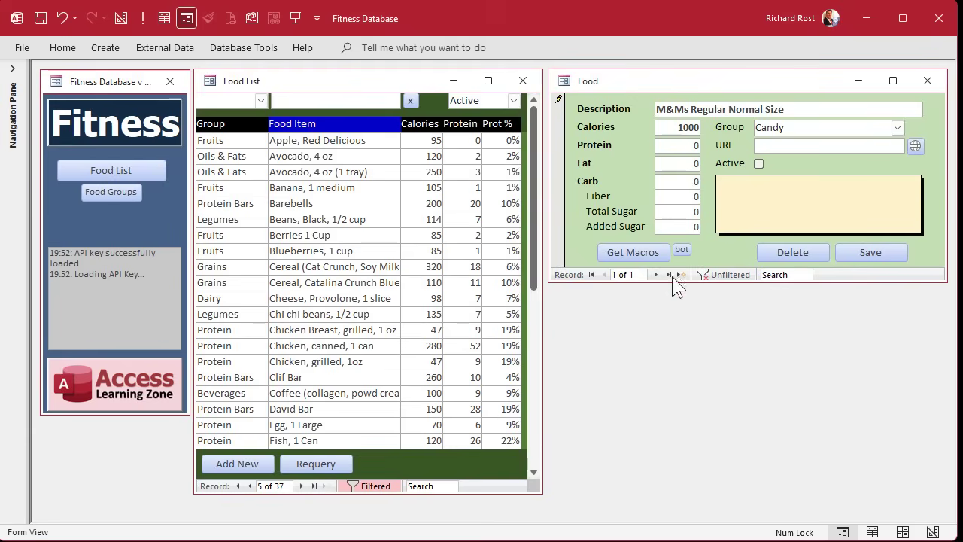
- Fill in M&Ms macros via Get Macros (240 calories, 2 protein, 10 fat, 34 carb)
{"action": "left_click", "coordinate": [640, 252]}
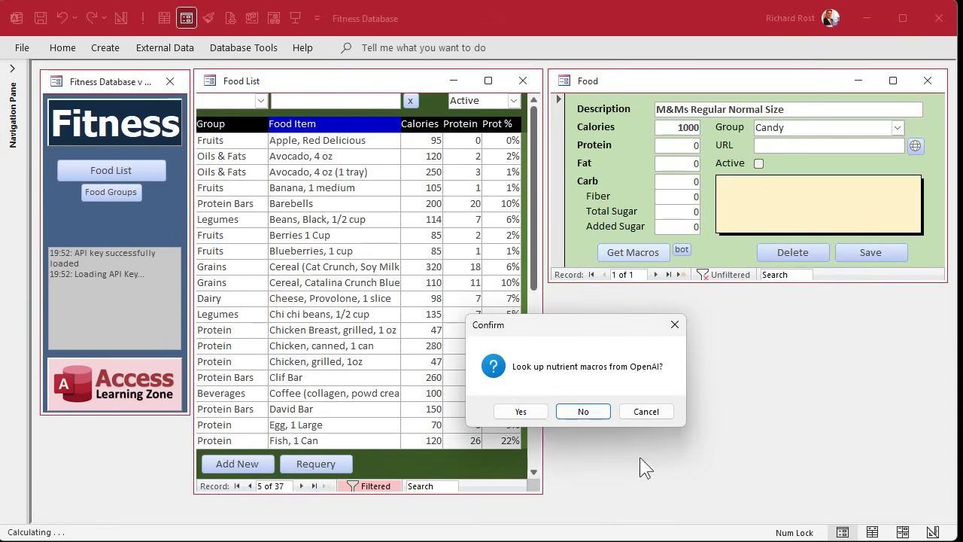
{"action": "left_click", "coordinate": [523, 411]}
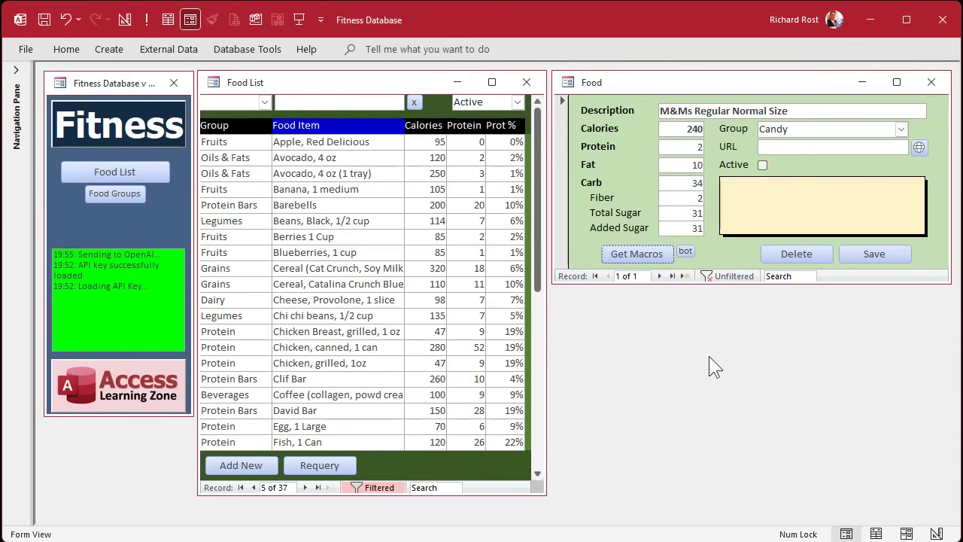
{"action": "left_click", "coordinate": [106, 193]}
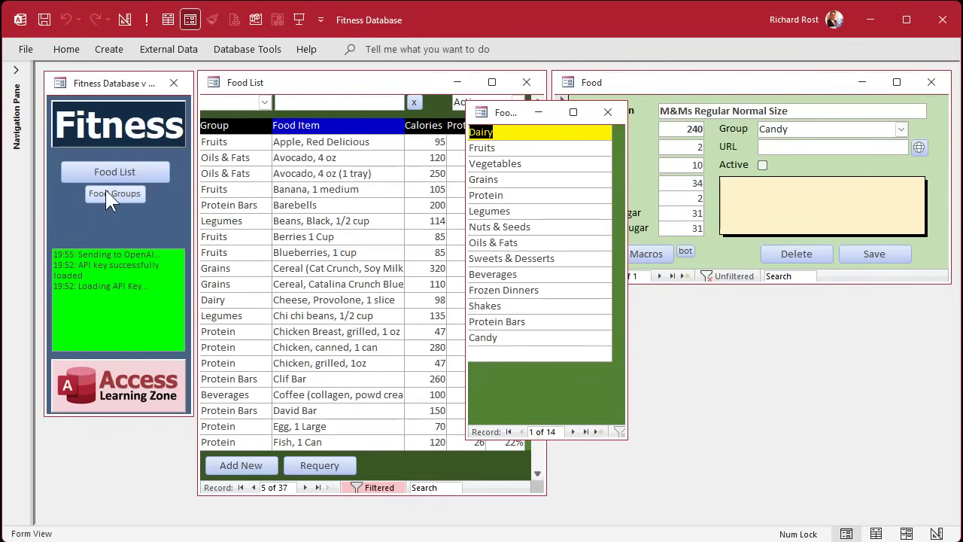
- Turn on Record Selectors in the Food Groups form's Format properties
{"action": "left_click", "coordinate": [527, 181]}
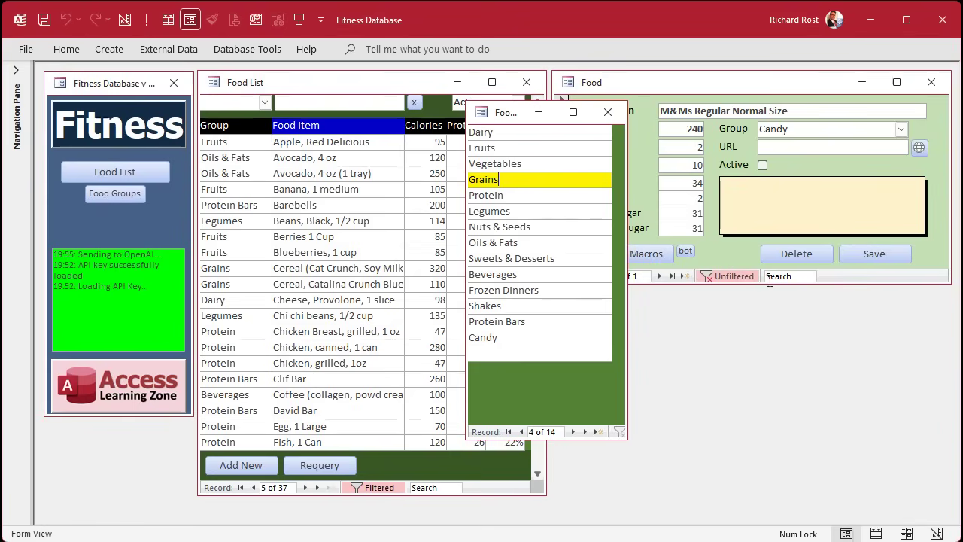
{"action": "right_click", "coordinate": [513, 113]}
{"action": "left_click", "coordinate": [549, 234]}
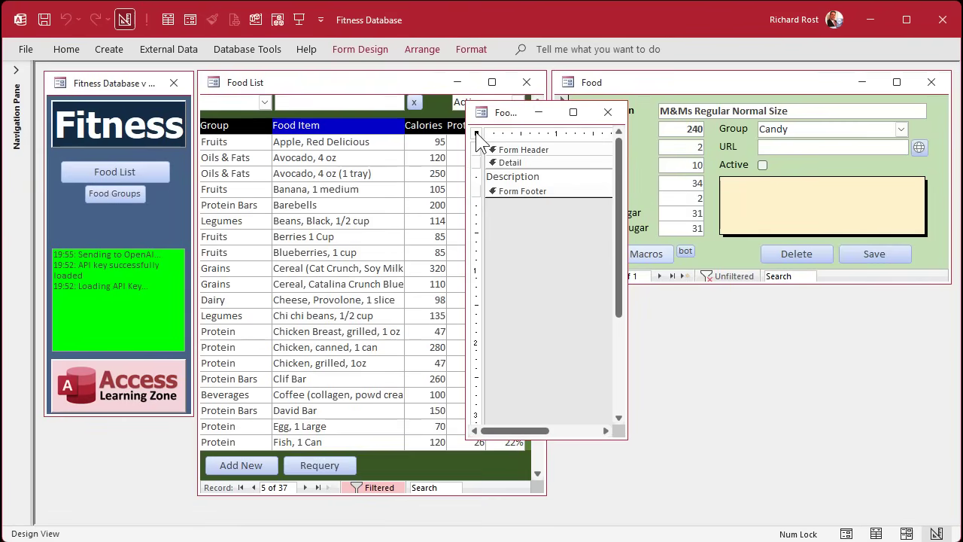
{"action": "double_click", "coordinate": [476, 133]}
{"action": "left_click", "coordinate": [722, 146]}
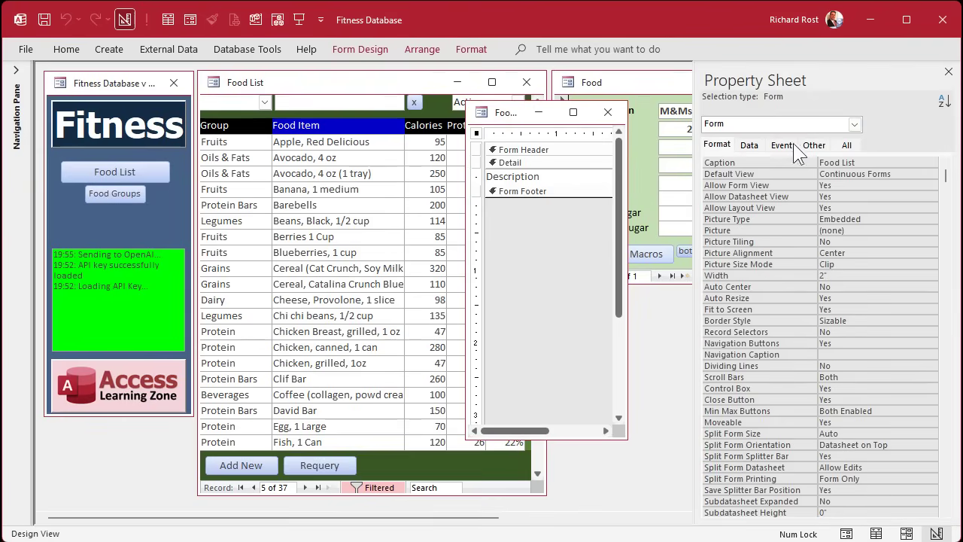
{"action": "left_click", "coordinate": [846, 333]}
{"action": "double_click", "coordinate": [848, 333]}
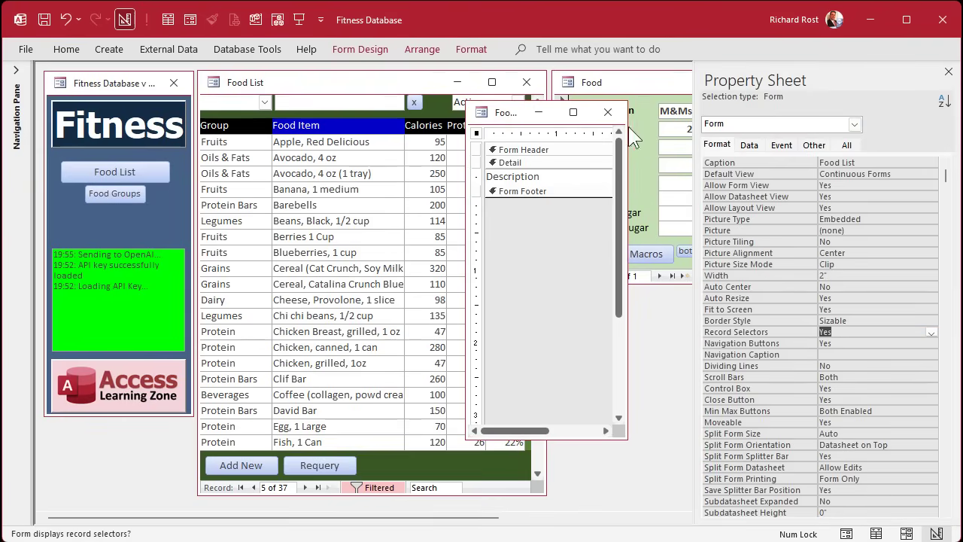
{"action": "left_click", "coordinate": [608, 111]}
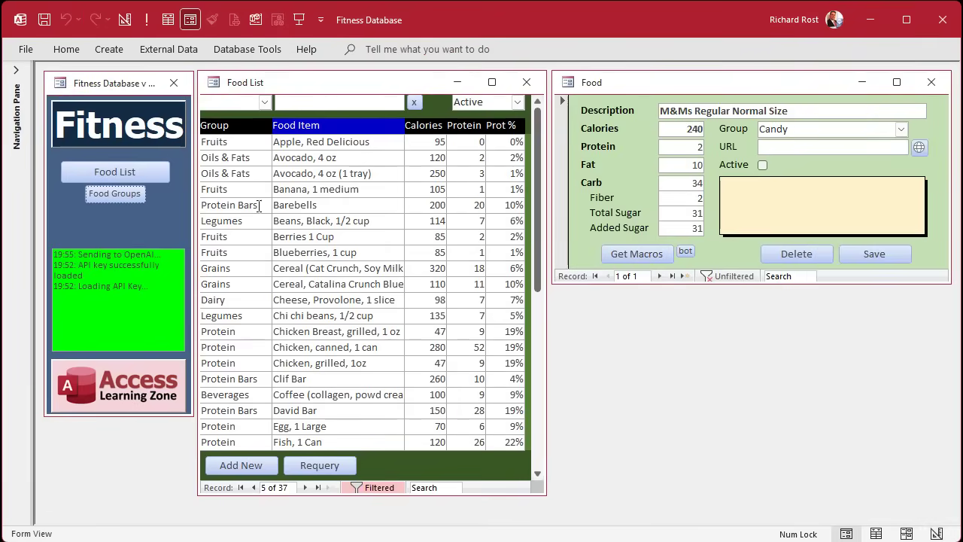
- Reopen the Food Groups list to check the record selectors, then close it
{"action": "left_click", "coordinate": [117, 195]}
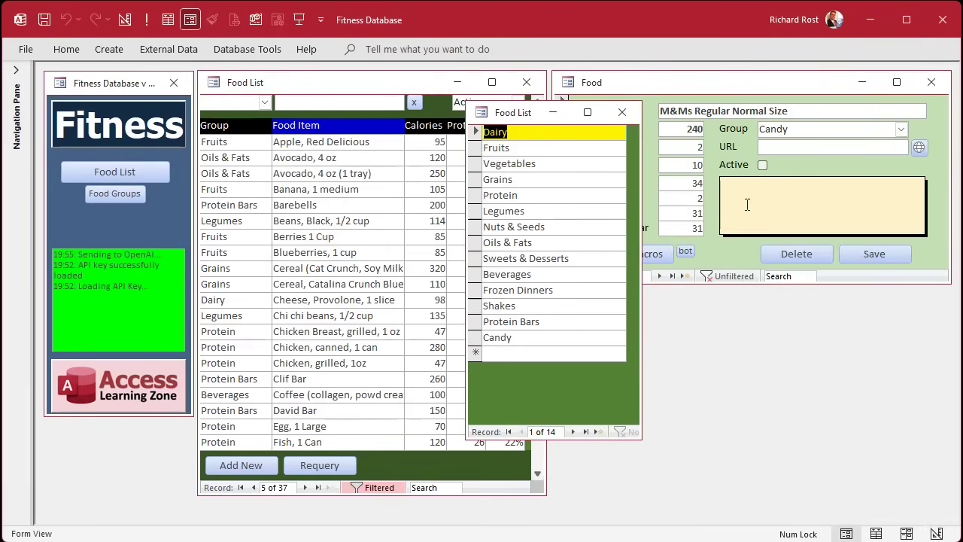
{"action": "left_click", "coordinate": [621, 112]}
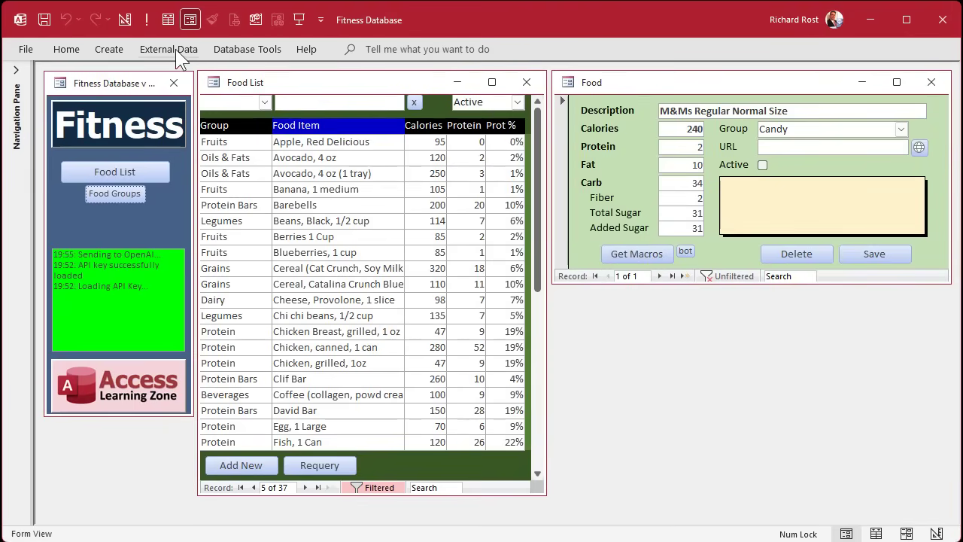
{"action": "left_click", "coordinate": [237, 48]}
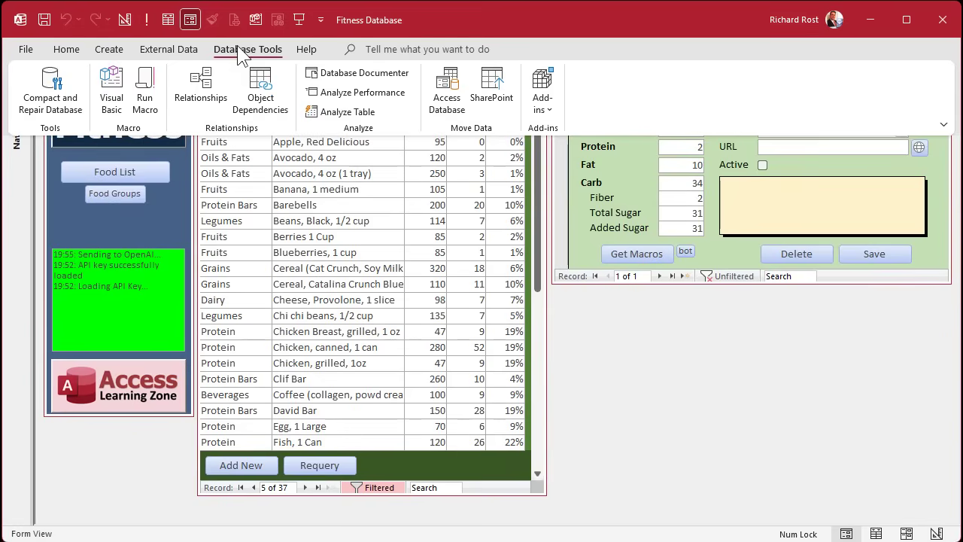
- Open Relationships and add the FoodGroupT and FoodT tables to the layout
{"action": "left_click", "coordinate": [218, 91]}
{"action": "left_click_drag", "start_coordinate": [215, 87], "coordinate": [279, 113]}
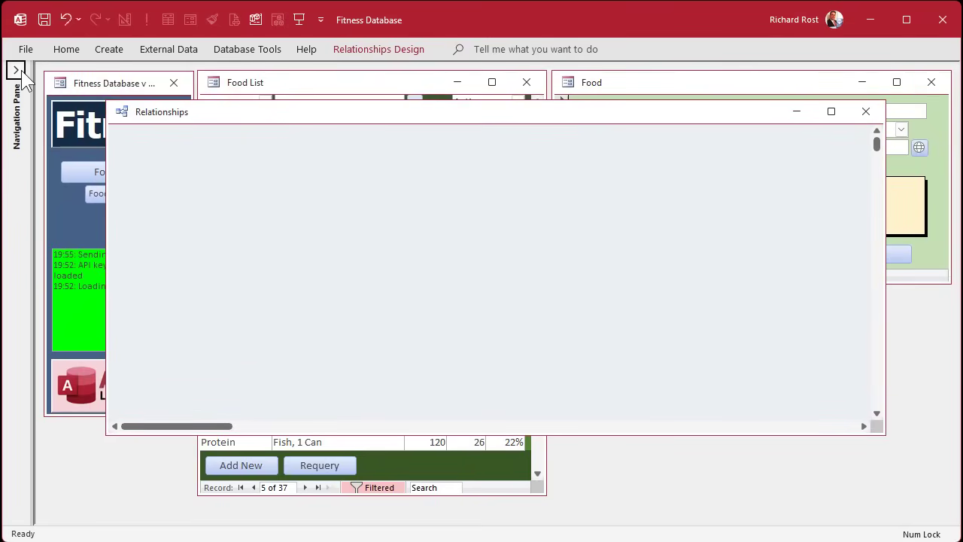
{"action": "left_click", "coordinate": [22, 70]}
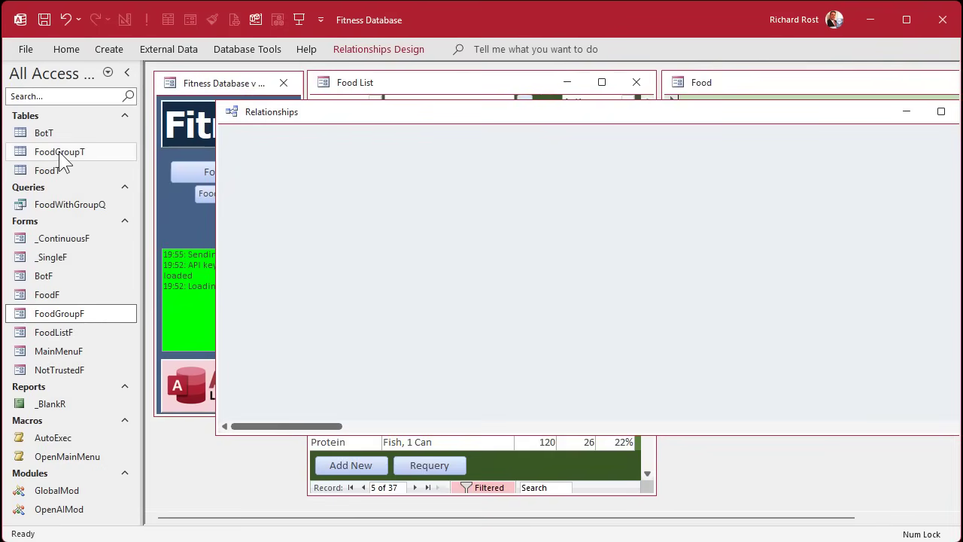
{"action": "left_click_drag", "start_coordinate": [59, 151], "coordinate": [245, 158]}
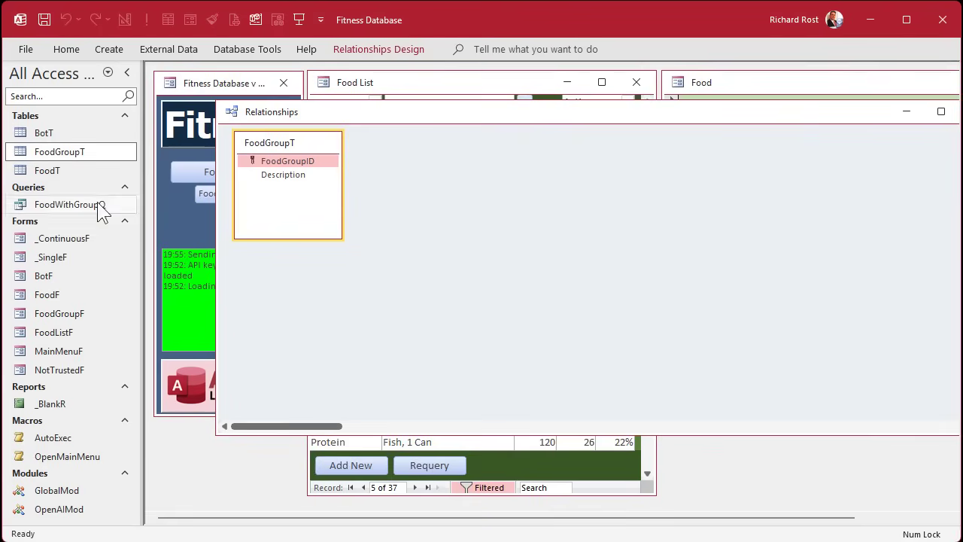
{"action": "left_click_drag", "start_coordinate": [46, 170], "coordinate": [456, 167]}
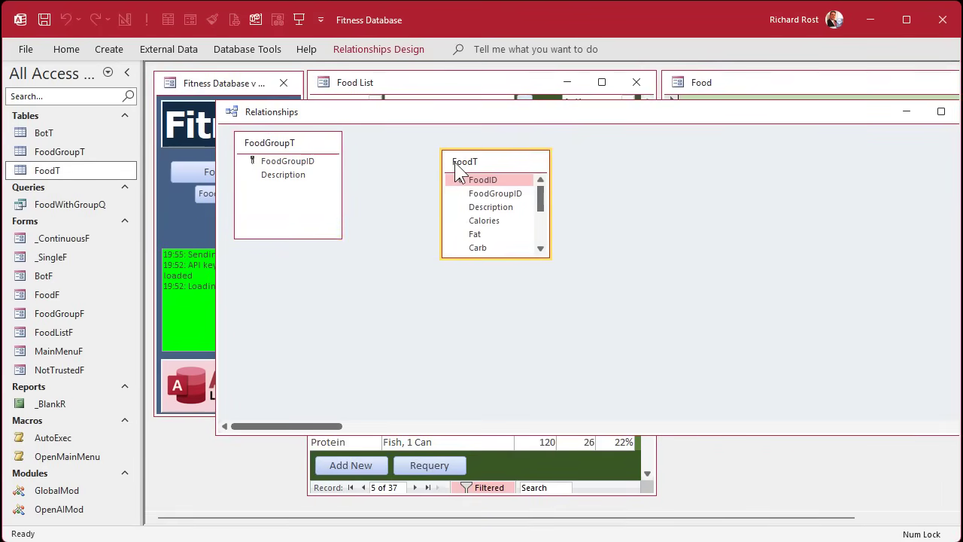
- Link FoodGroupID to FoodT with referential integrity; cancel after the table-lock error
{"action": "left_click", "coordinate": [296, 160]}
{"action": "left_click_drag", "start_coordinate": [298, 162], "coordinate": [500, 194]}
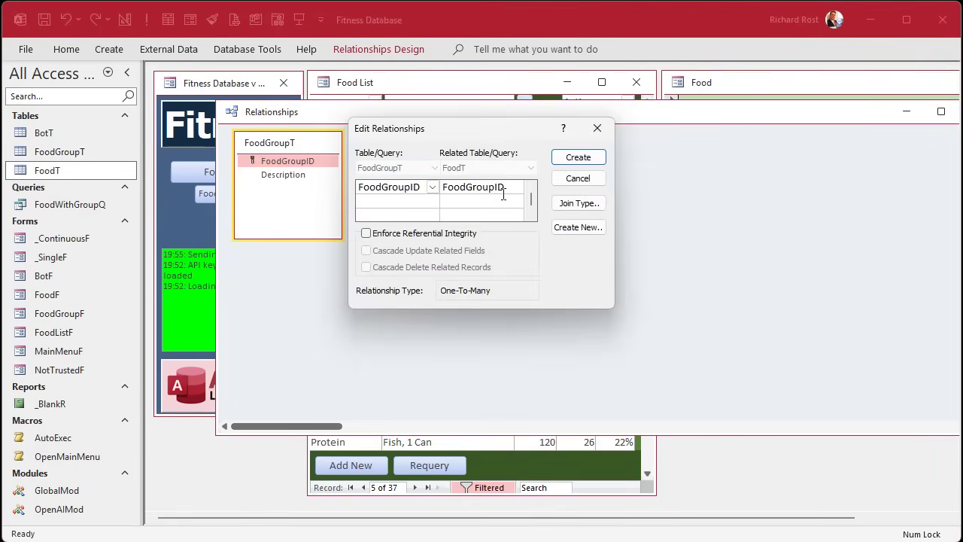
{"action": "left_click", "coordinate": [366, 234]}
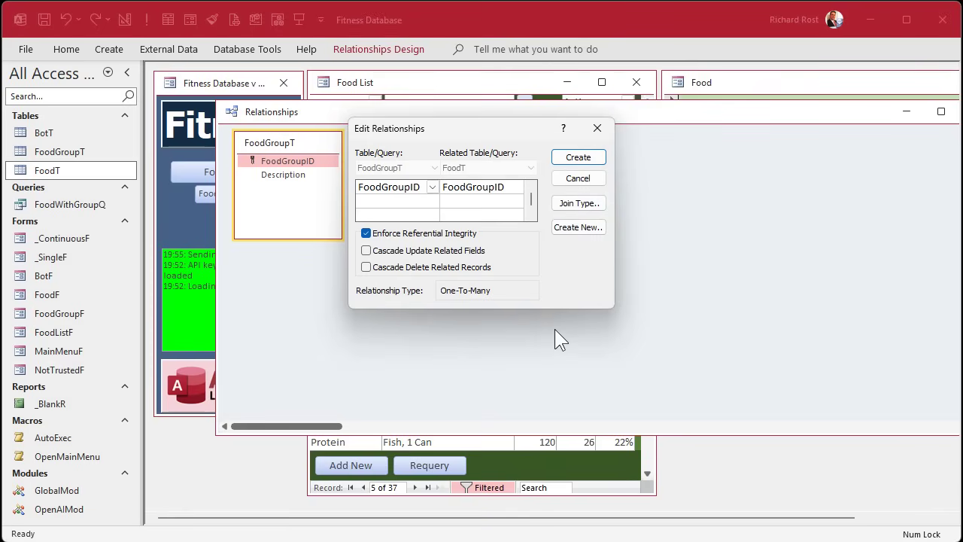
{"action": "left_click", "coordinate": [579, 159]}
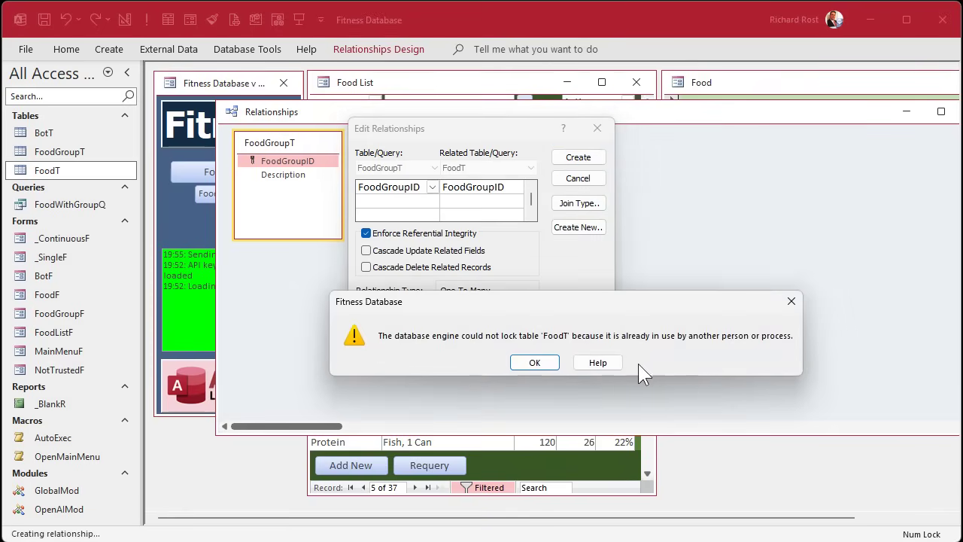
{"action": "left_click", "coordinate": [543, 363]}
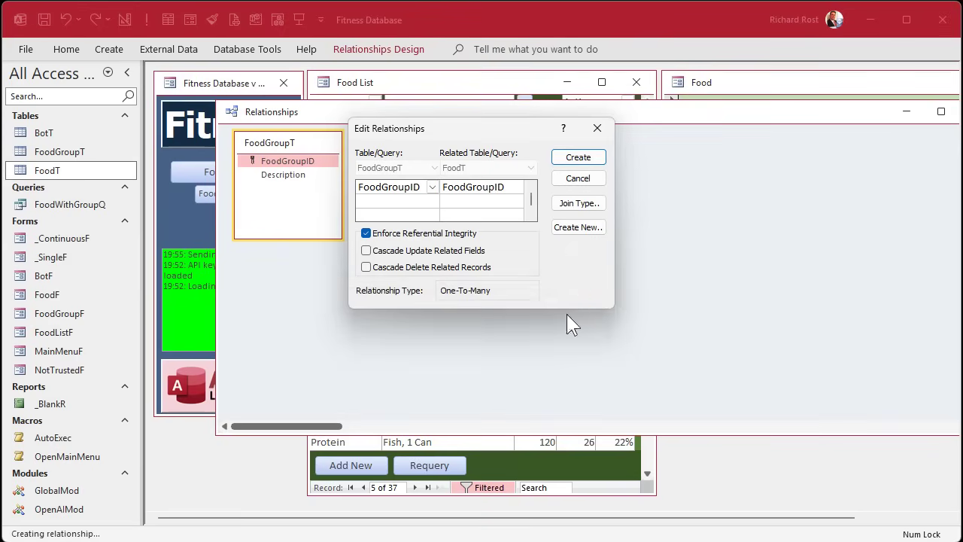
{"action": "left_click", "coordinate": [587, 185]}
- Close the open food forms, then create the one-to-many FoodGroupID relationship with referential integrity
{"action": "left_click_drag", "start_coordinate": [676, 121], "coordinate": [656, 257]}
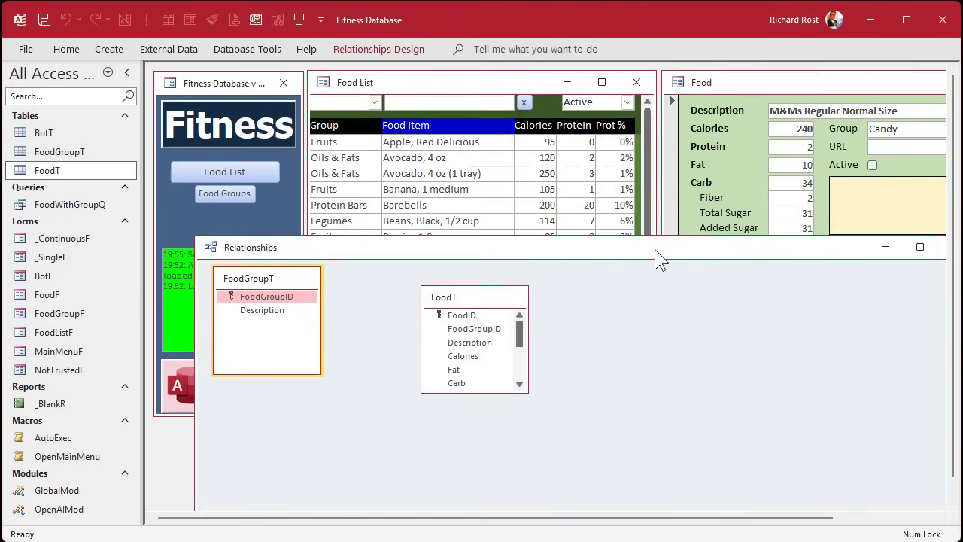
{"action": "left_click", "coordinate": [636, 82]}
{"action": "left_click_drag", "start_coordinate": [500, 246], "coordinate": [494, 108]}
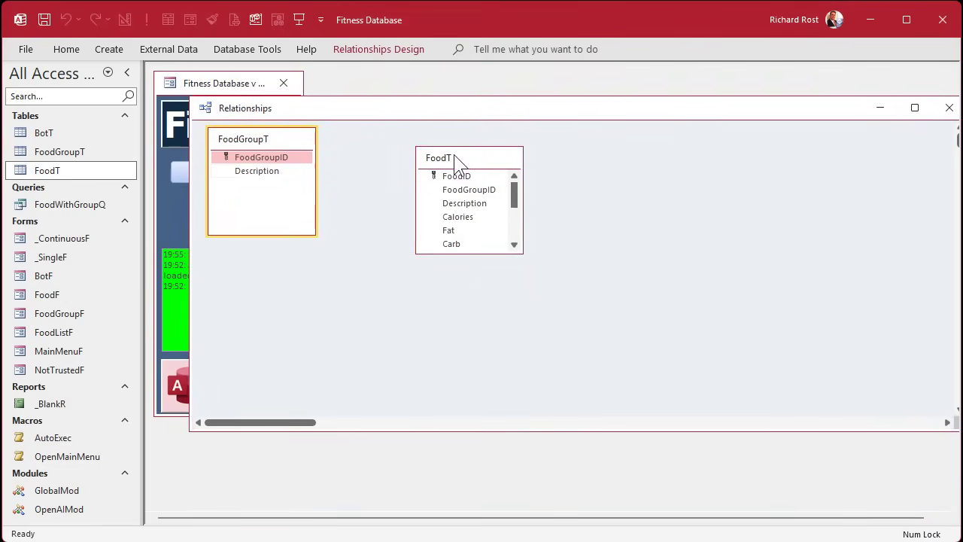
{"action": "left_click_drag", "start_coordinate": [271, 156], "coordinate": [458, 191]}
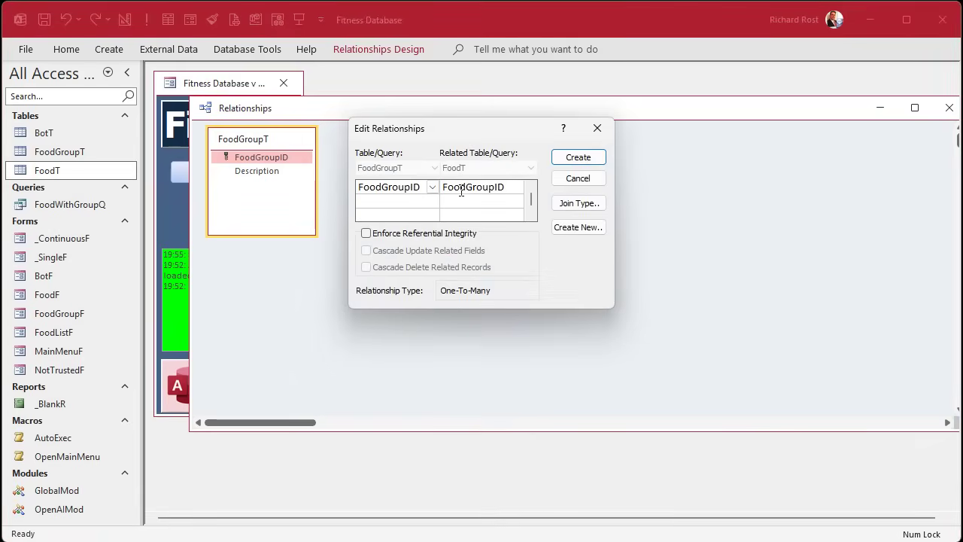
{"action": "left_click", "coordinate": [435, 236]}
{"action": "left_click", "coordinate": [572, 159]}
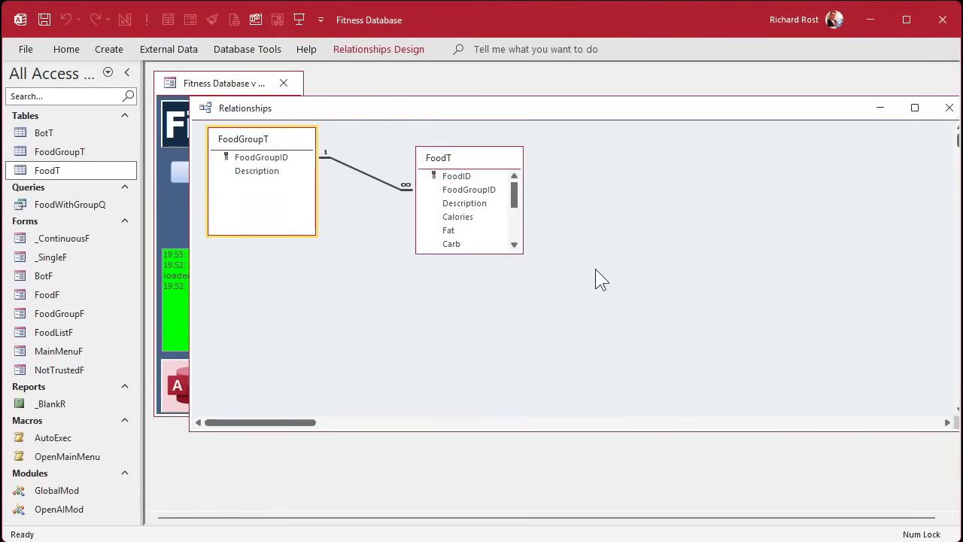
{"action": "left_click", "coordinate": [947, 109]}
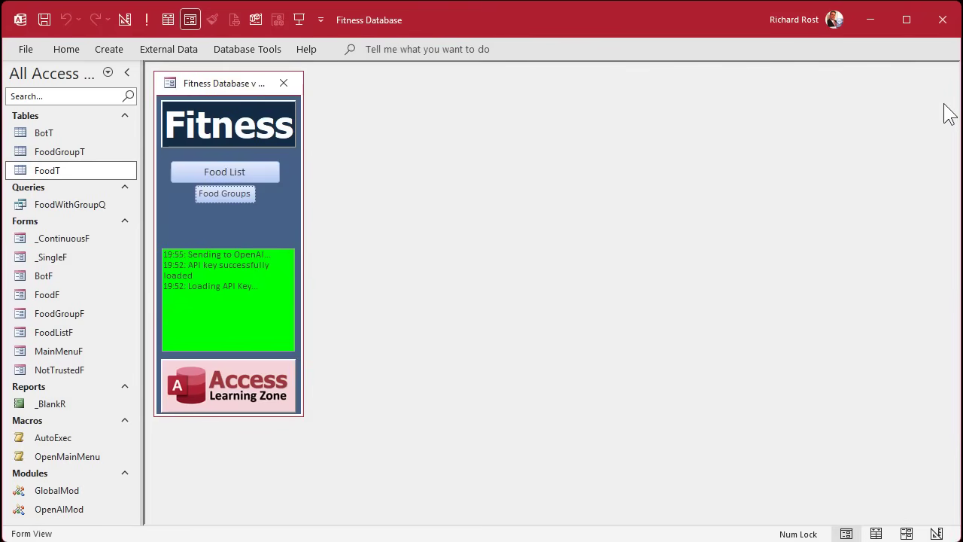
{"action": "left_click", "coordinate": [223, 193]}
{"action": "left_click", "coordinate": [586, 195]}
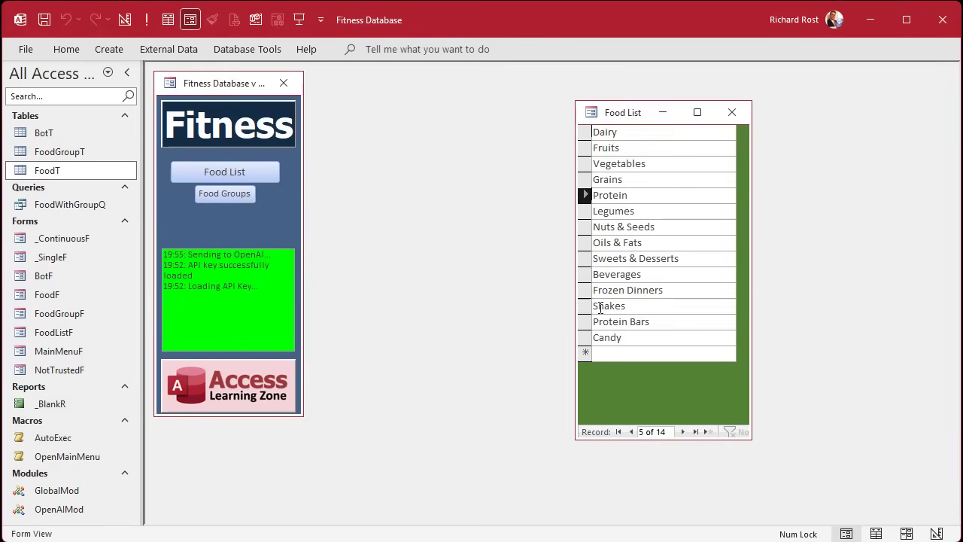
{"action": "key", "text": "Delete"}
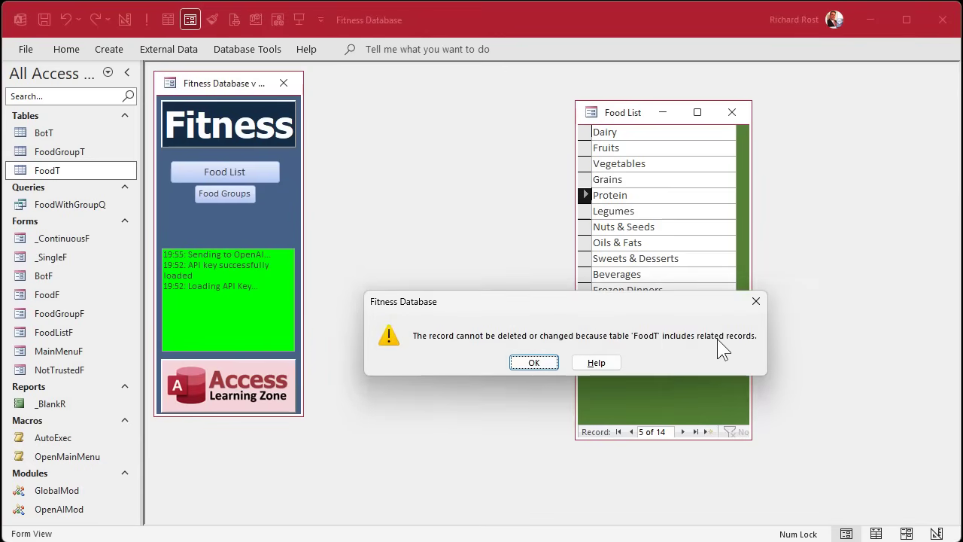
{"action": "left_click", "coordinate": [543, 364]}
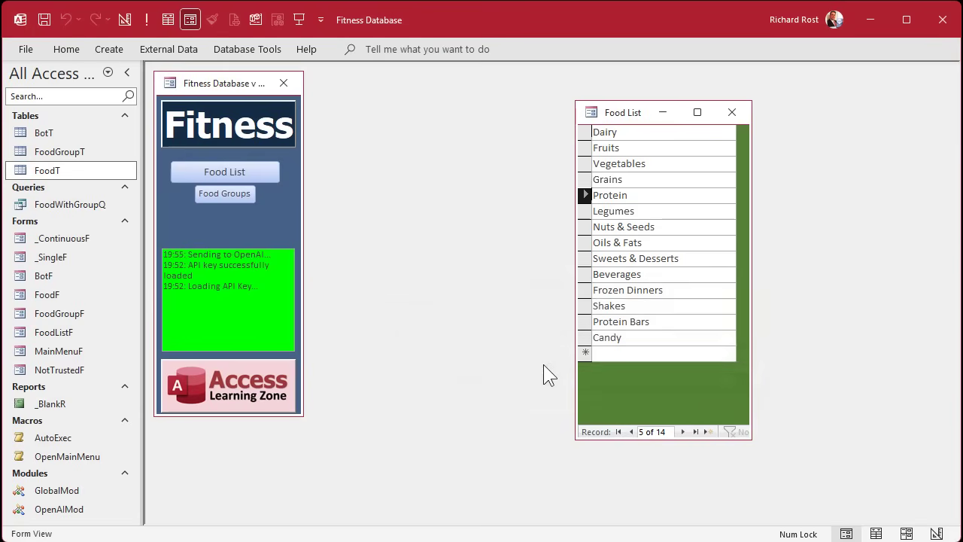
{"action": "left_click", "coordinate": [734, 113]}
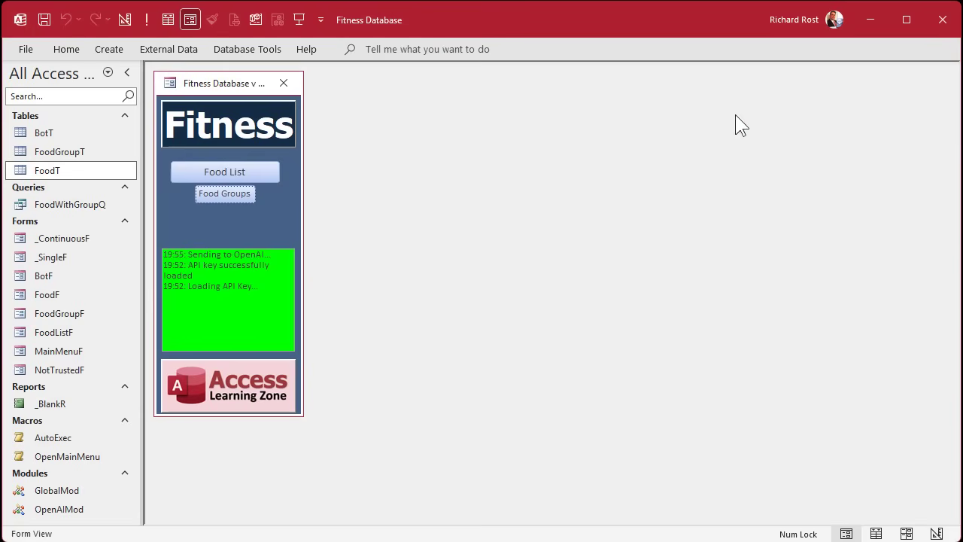